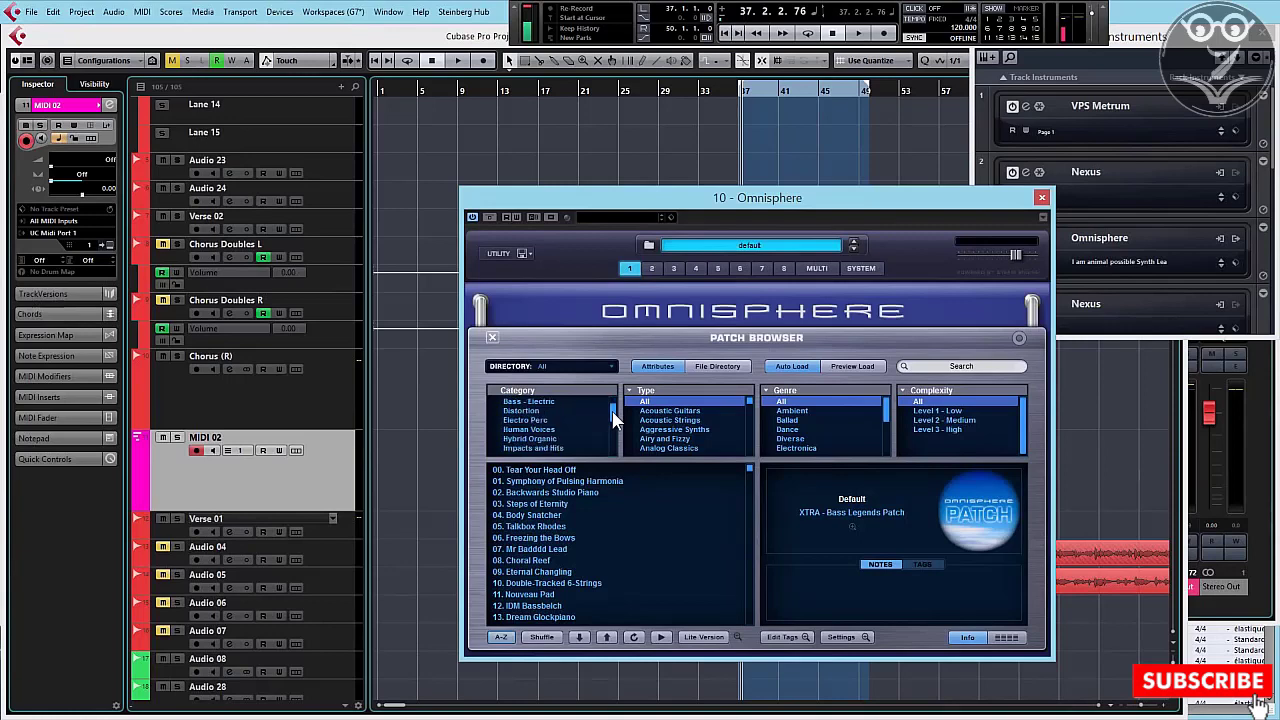
# Load the Choir Men Ohs - mf patch from the Human Voices category and close the Omnisphere and instrument rack windows
pyautogui.click(550, 430)
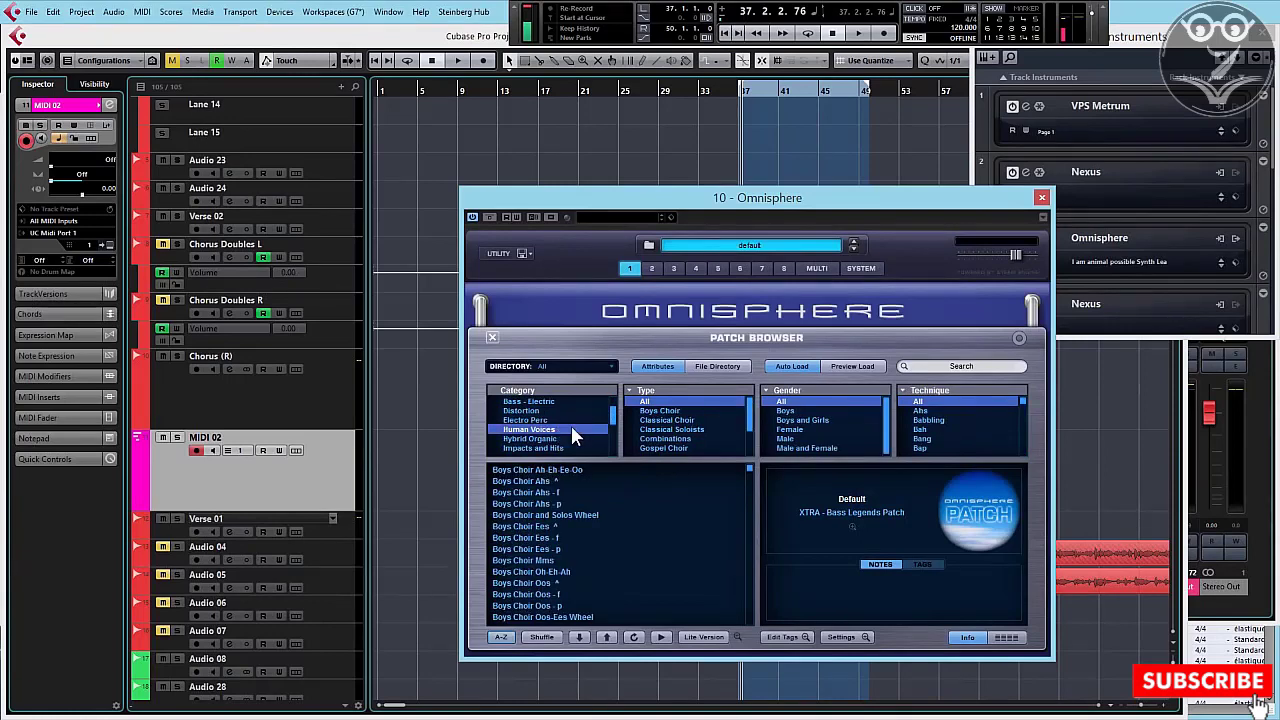
pyautogui.moveTo(750, 470); pyautogui.dragTo(752, 479)
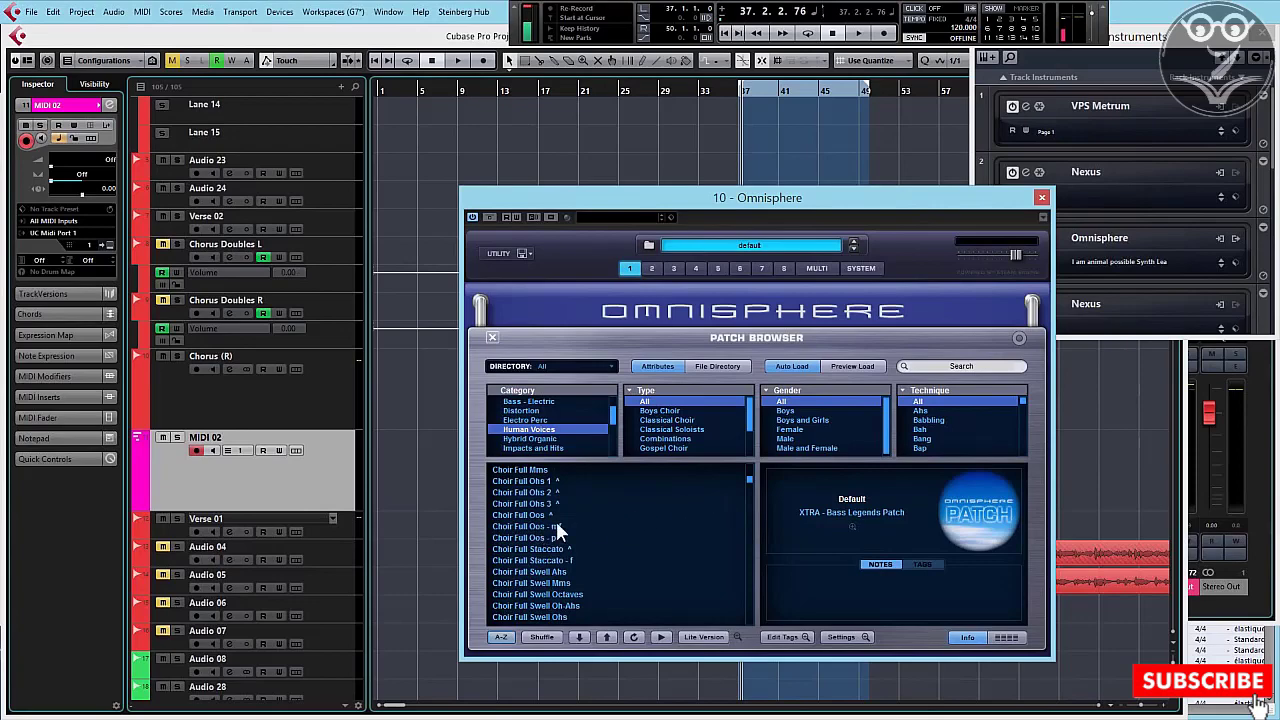
pyautogui.scroll(-5, 556, 525)
pyautogui.click(552, 549)
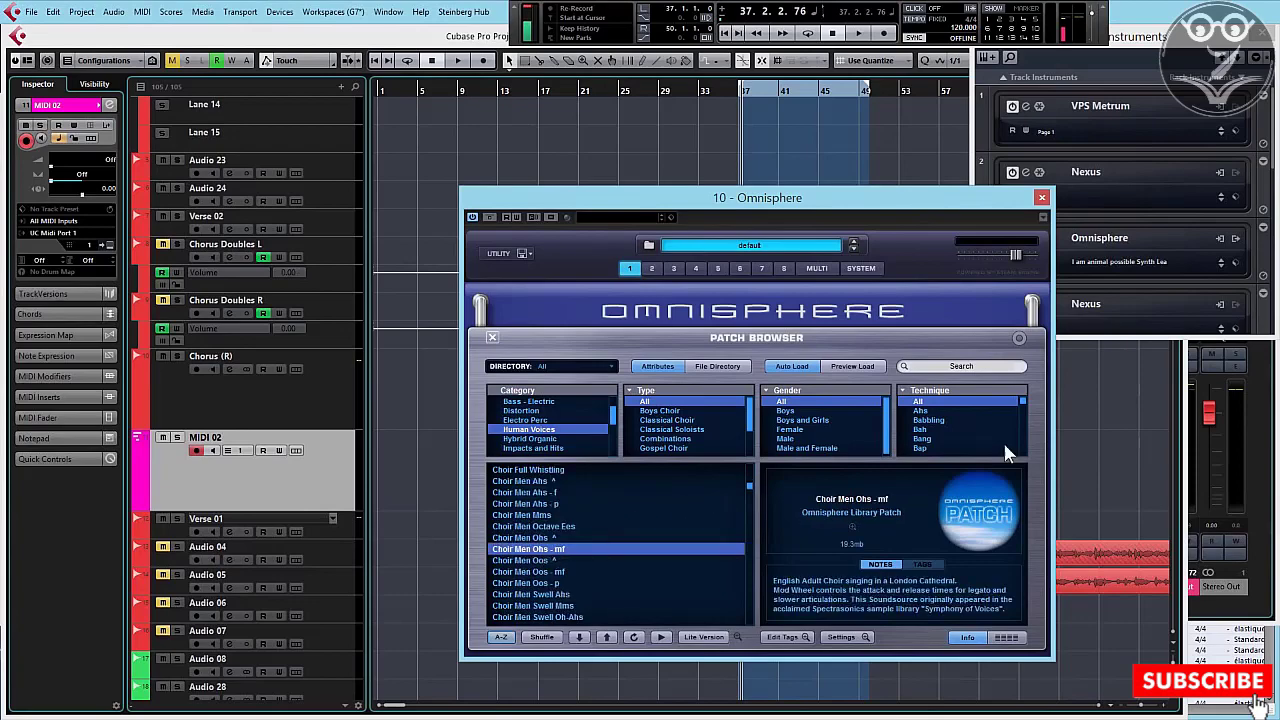
pyautogui.click(1042, 198)
pyautogui.press('F11')
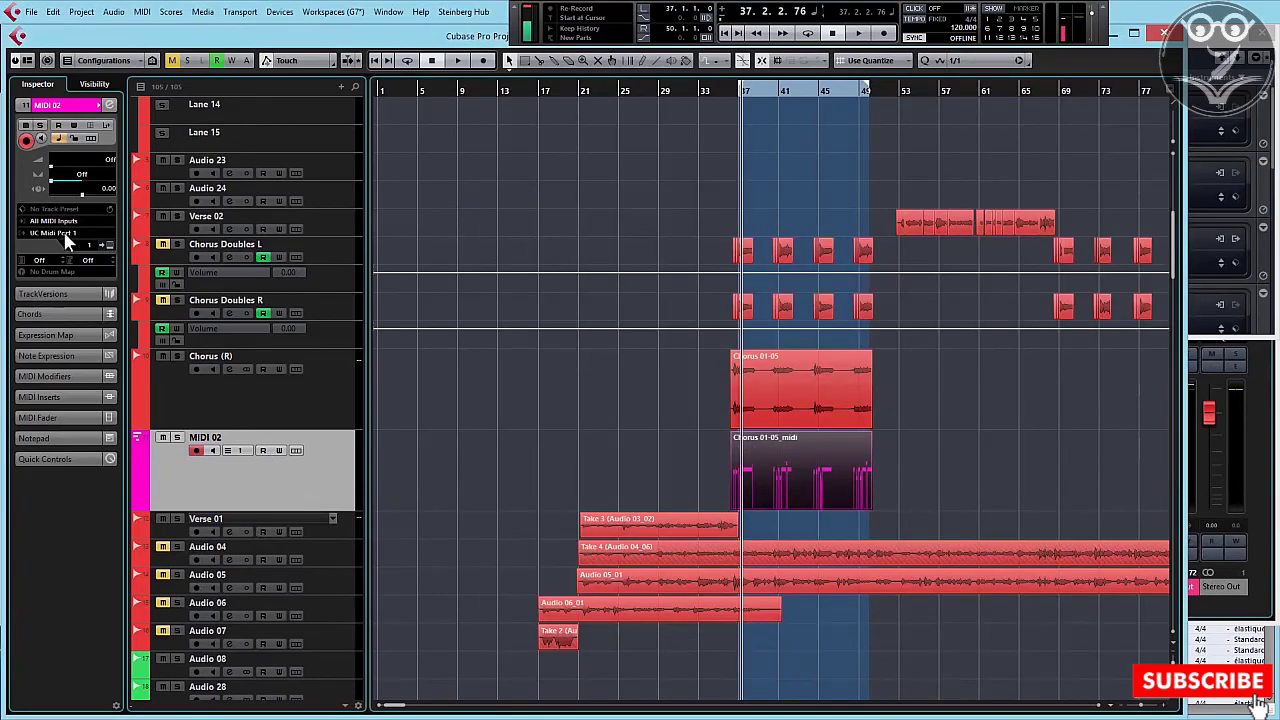
# Route the MIDI 02 track's output to Omnisphere and set its MIDI channel to Any
pyautogui.click(66, 233)
pyautogui.click(105, 396)
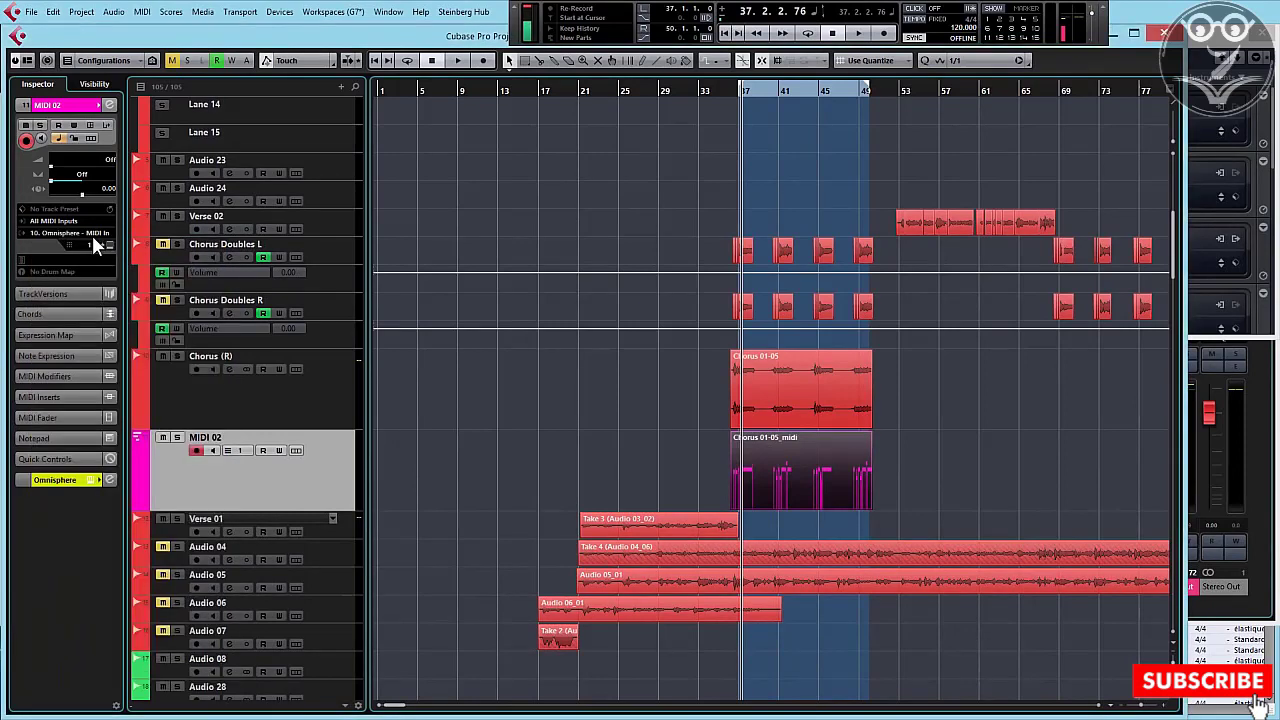
pyautogui.click(90, 245)
pyautogui.click(91, 254)
# Play back the chorus from around bar 37 to hear the choir patch with the vocal
pyautogui.press('space')
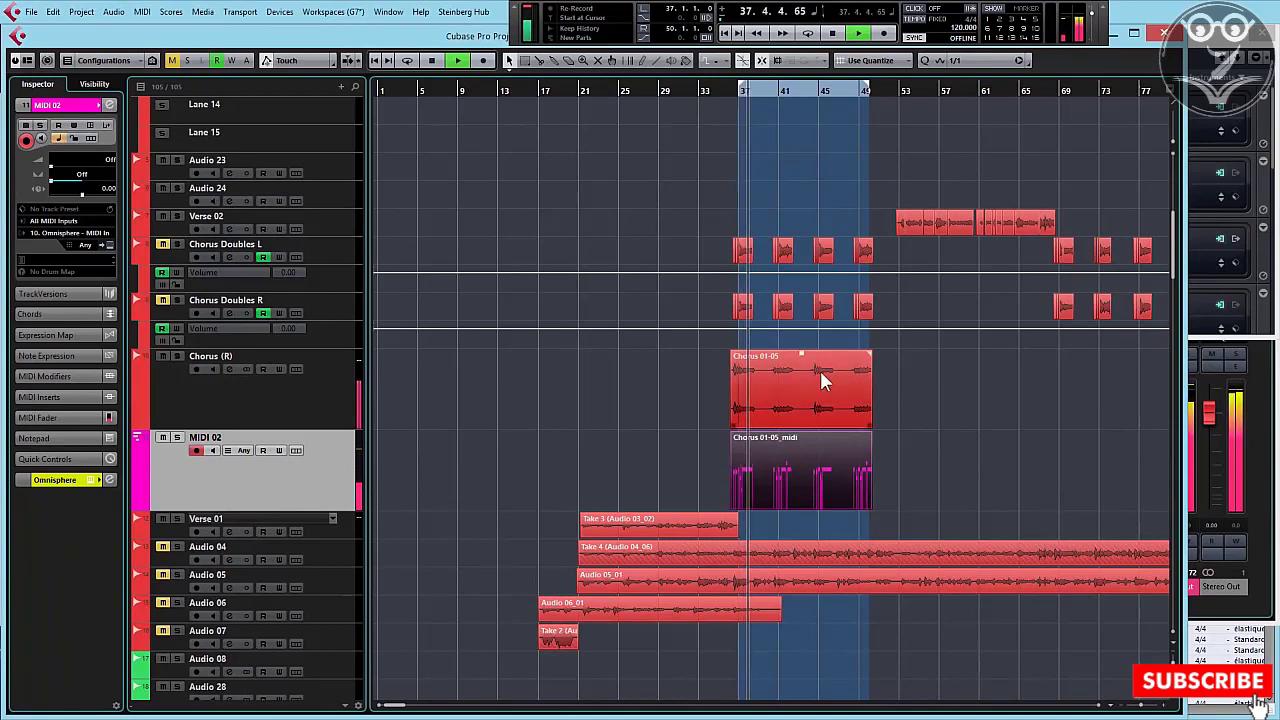
pyautogui.press('space')
pyautogui.click(732, 93)
pyautogui.press('space')
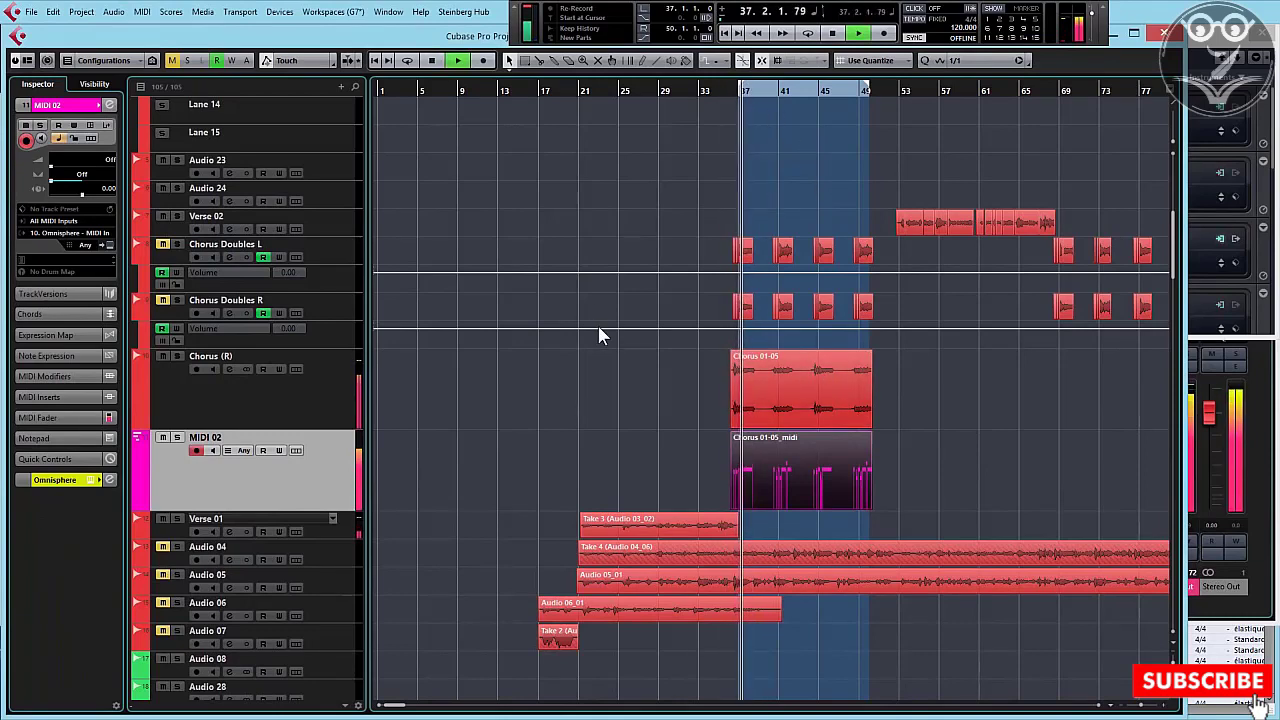
pyautogui.press('space')
# Open the Chorus 01-05_midi part for note editing and mute the stray short low notes in bars 37, 38 and 41
pyautogui.doubleClick(760, 468)
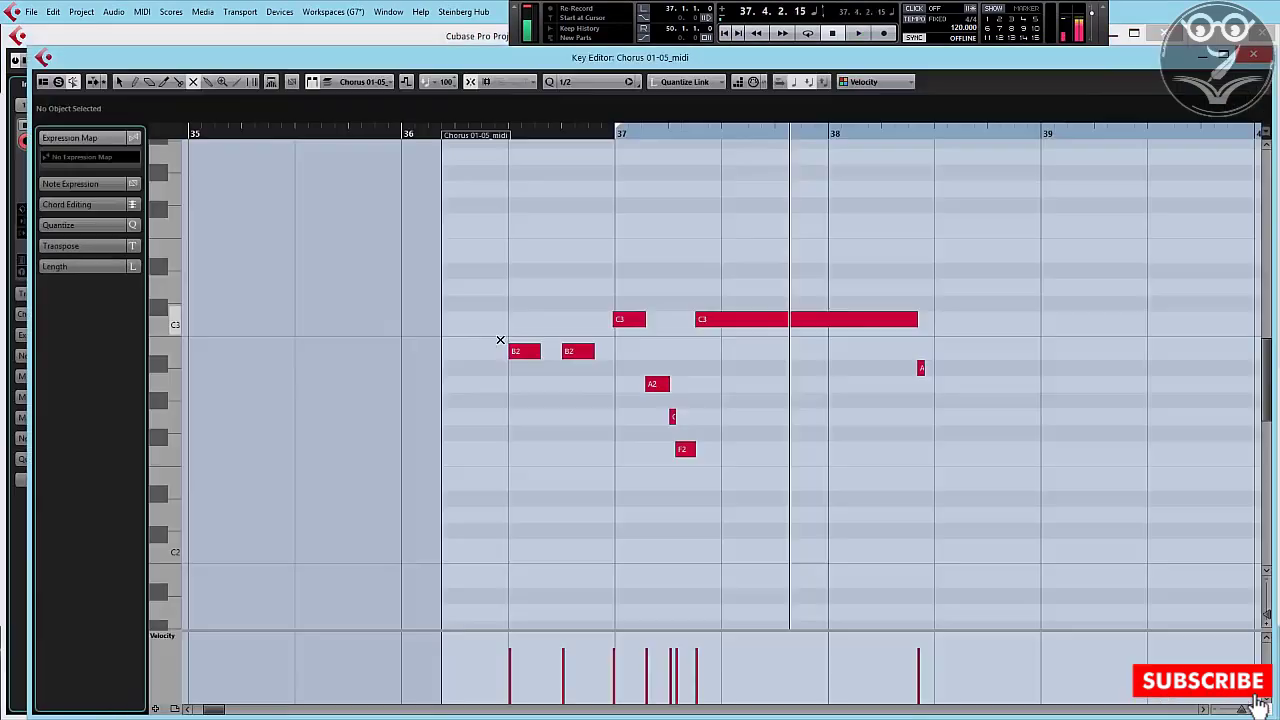
pyautogui.moveTo(653, 402); pyautogui.dragTo(712, 473)
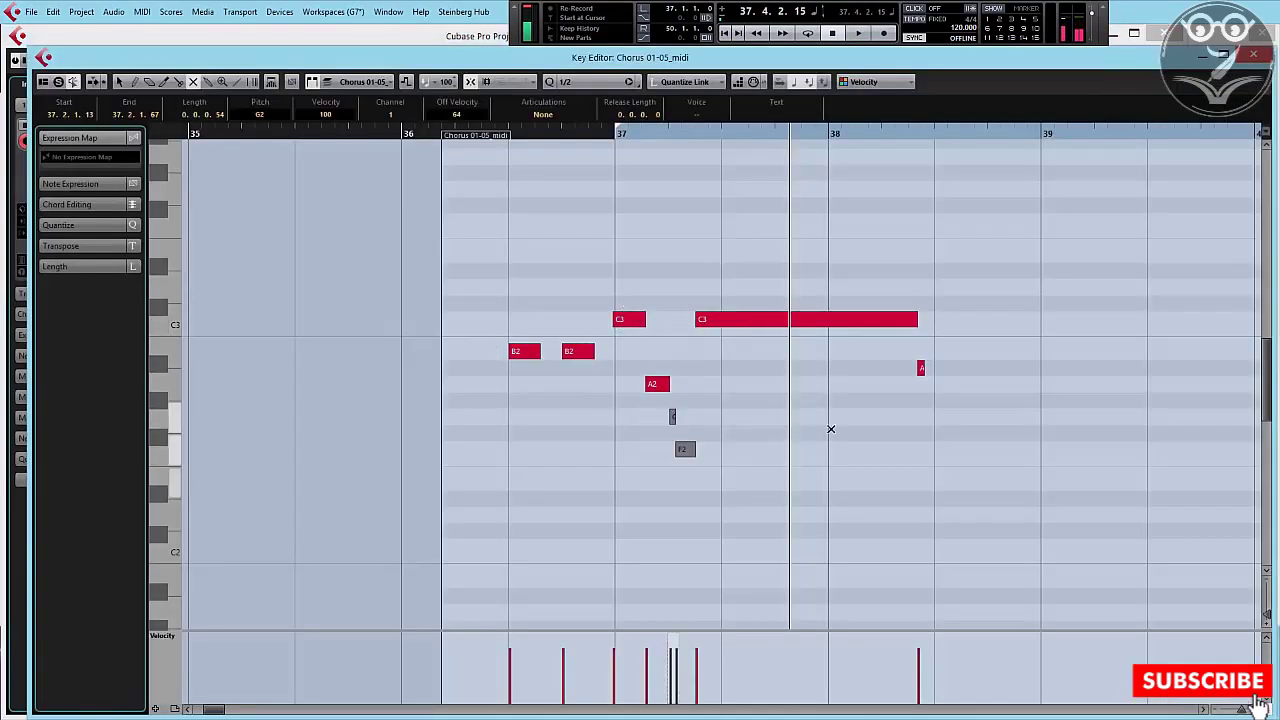
pyautogui.moveTo(892, 362); pyautogui.dragTo(1106, 488)
pyautogui.press('g')
pyautogui.press('g')
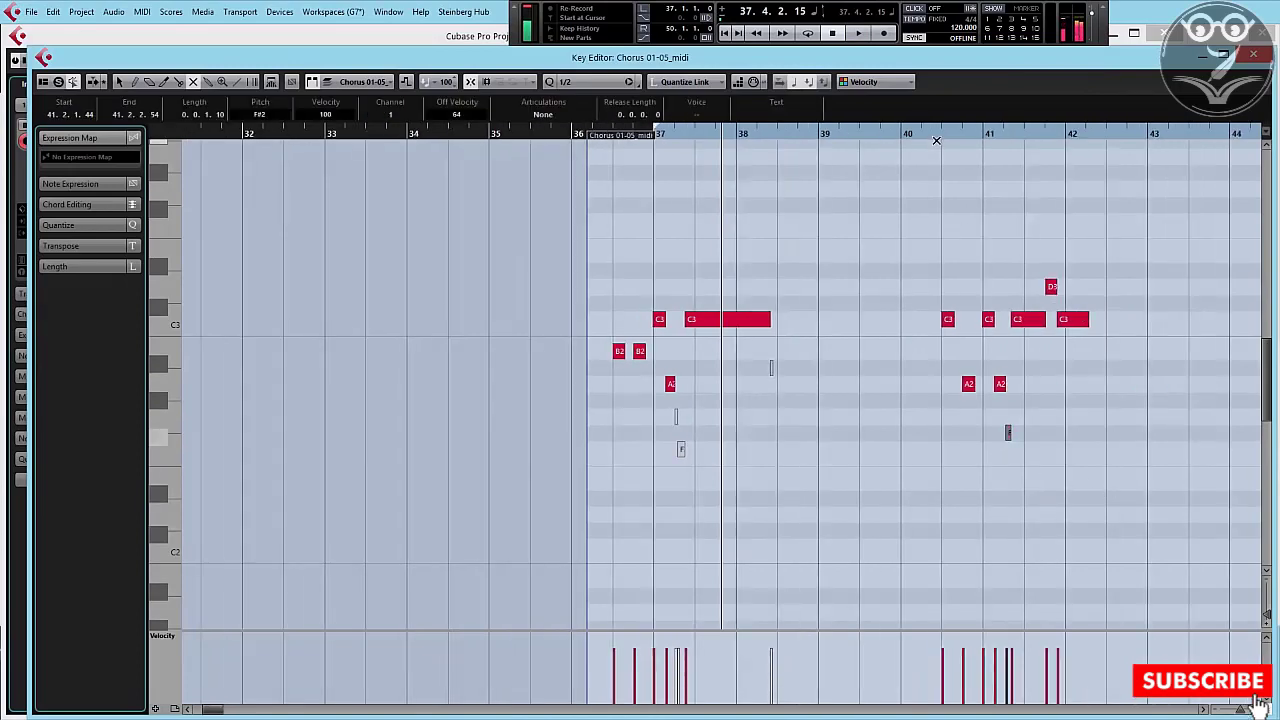
# Play the part from bar 40, mute the stray short low notes in bars 45 and 49, and close the note editor
pyautogui.click(938, 142)
pyautogui.click(937, 135)
pyautogui.press('space')
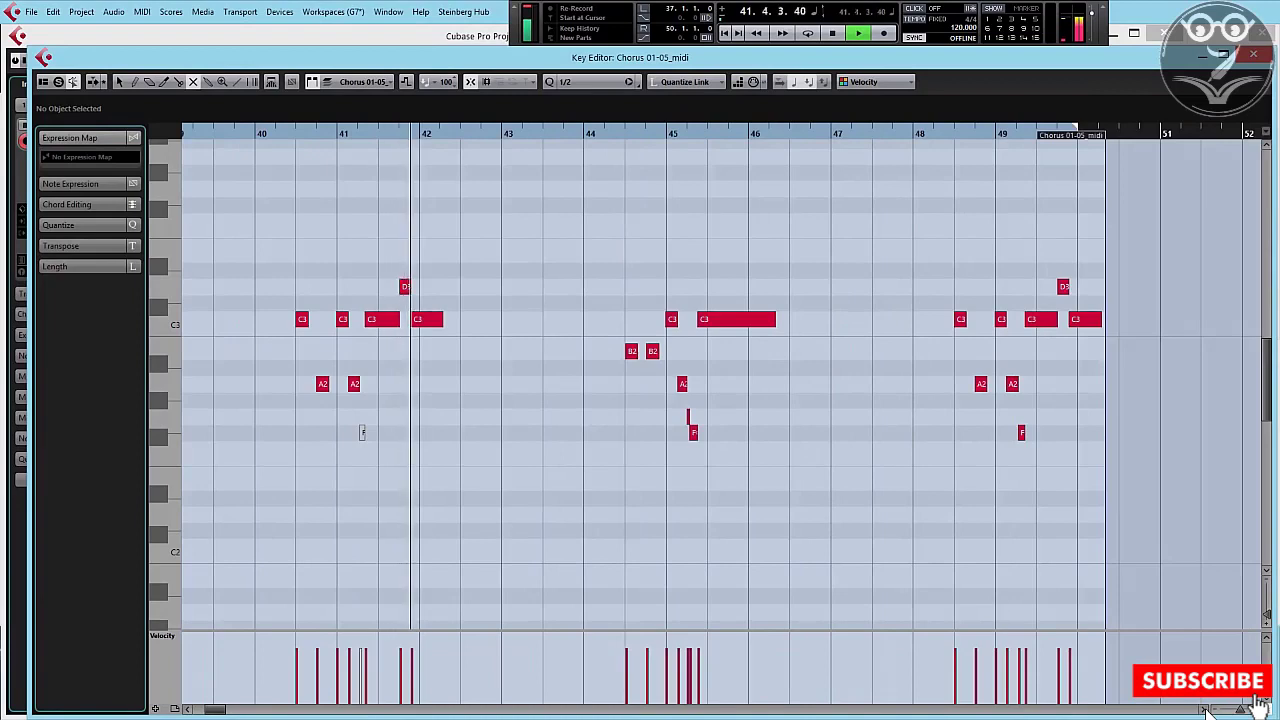
pyautogui.click(692, 430)
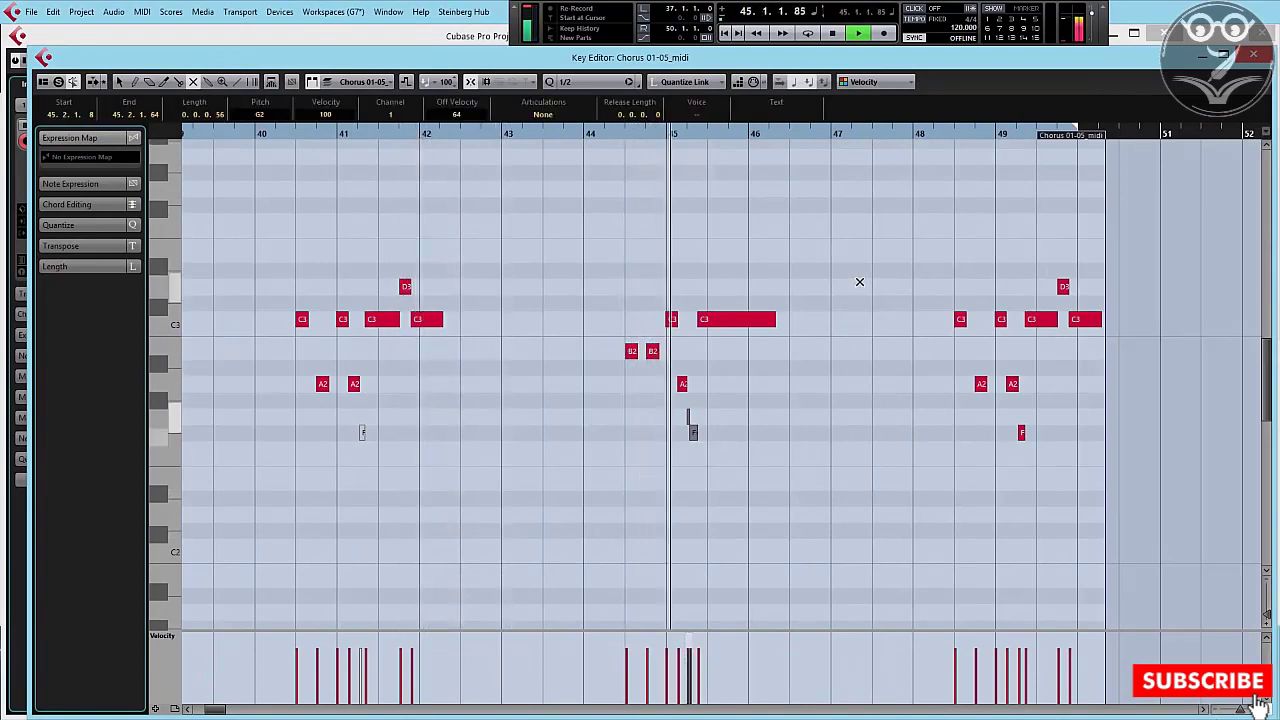
pyautogui.click(1021, 432)
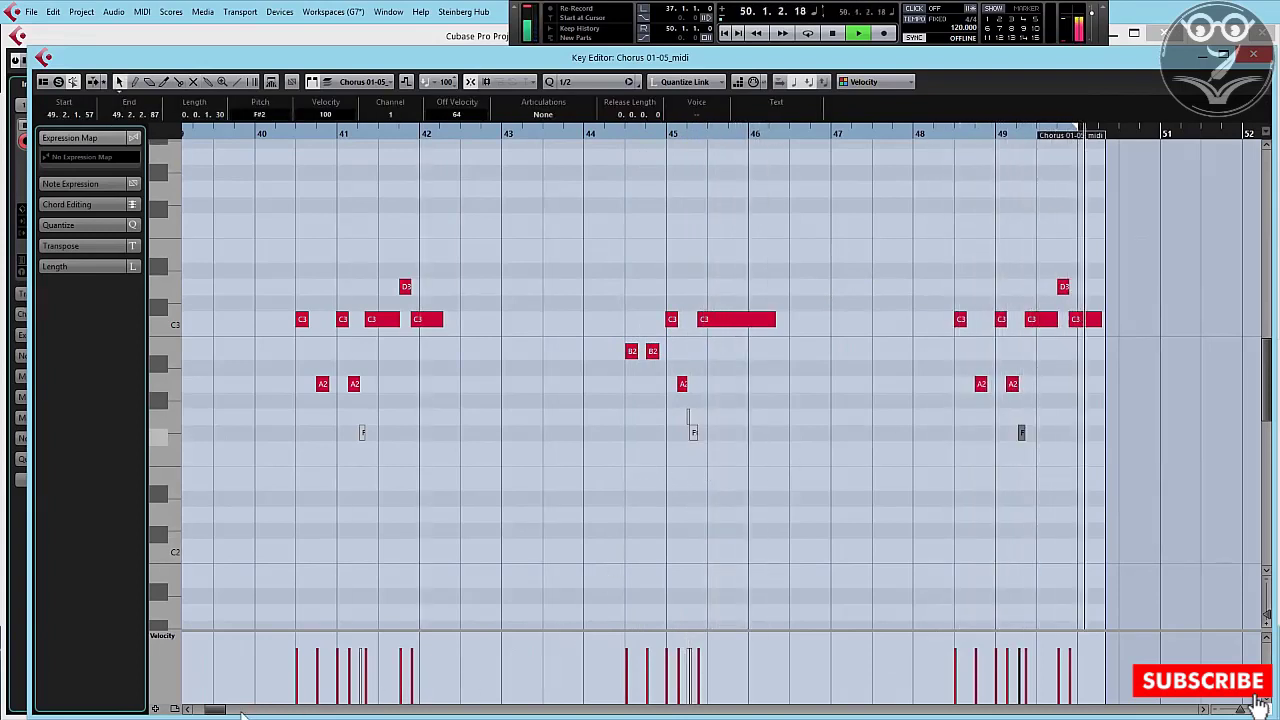
pyautogui.press('space')
pyautogui.press('Return')
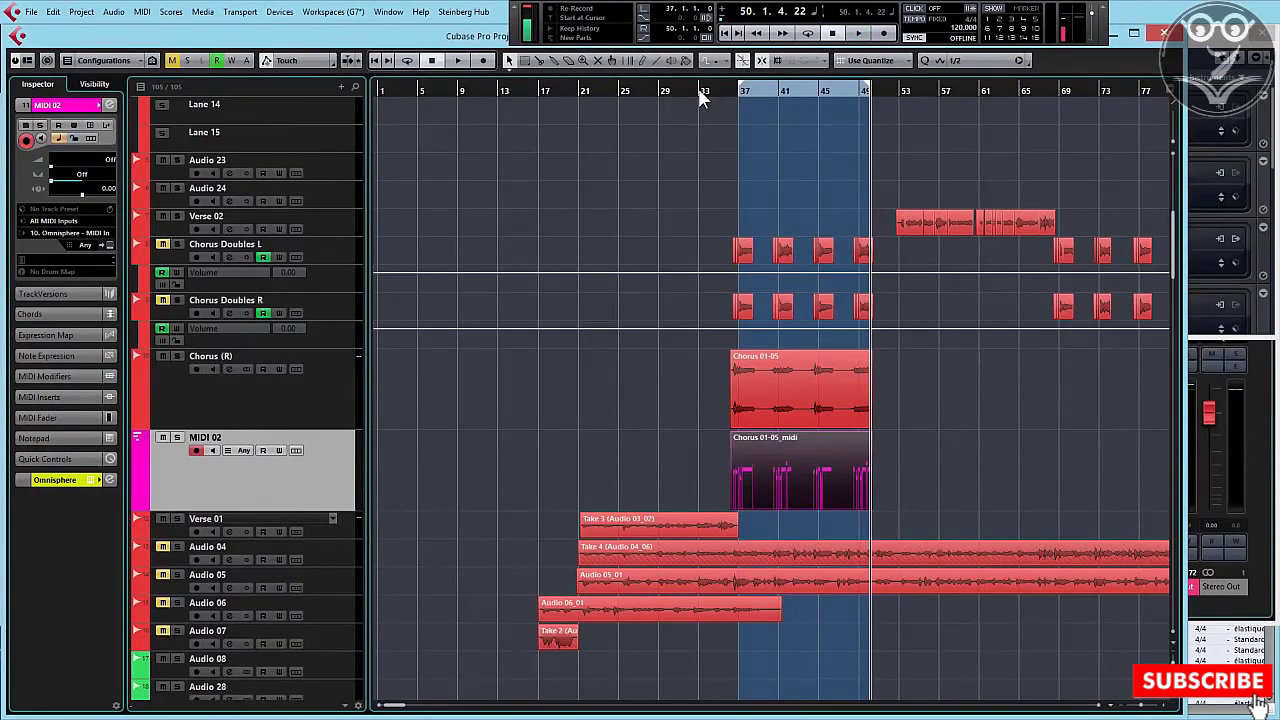
# Play back the arrangement from bar 35 and turn on cycle playback for the chorus range
pyautogui.click(722, 92)
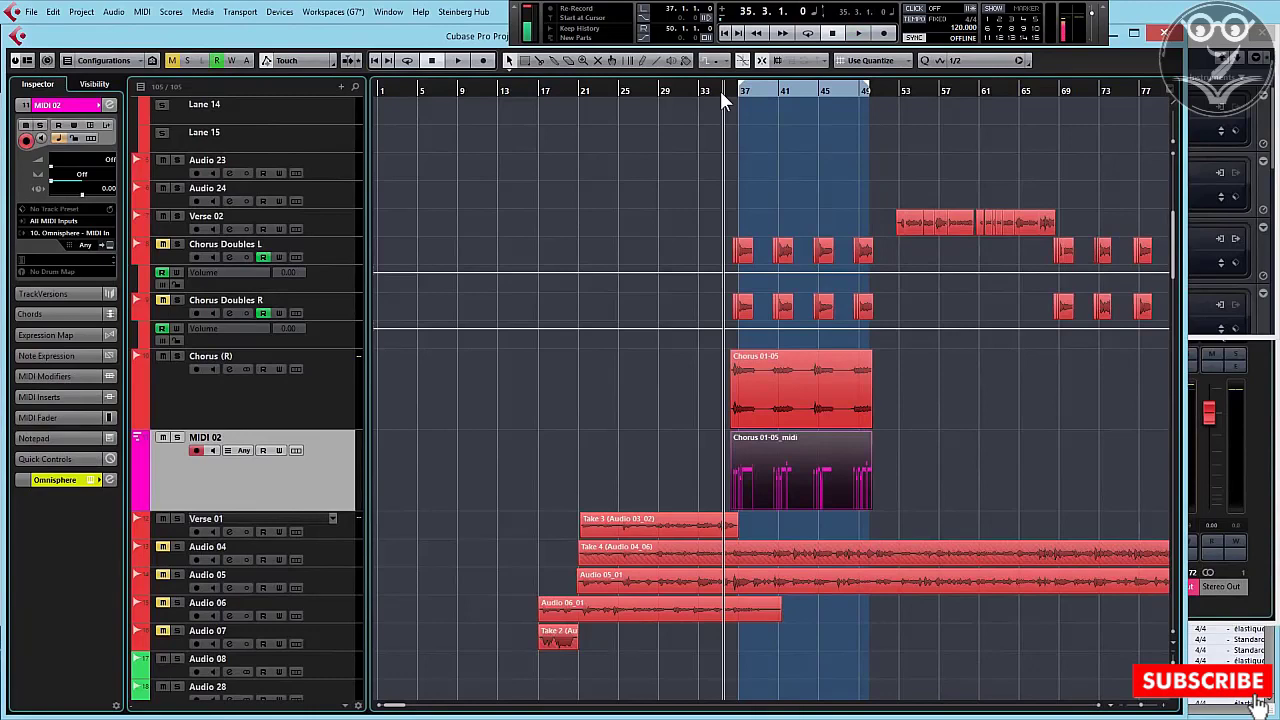
pyautogui.press('space')
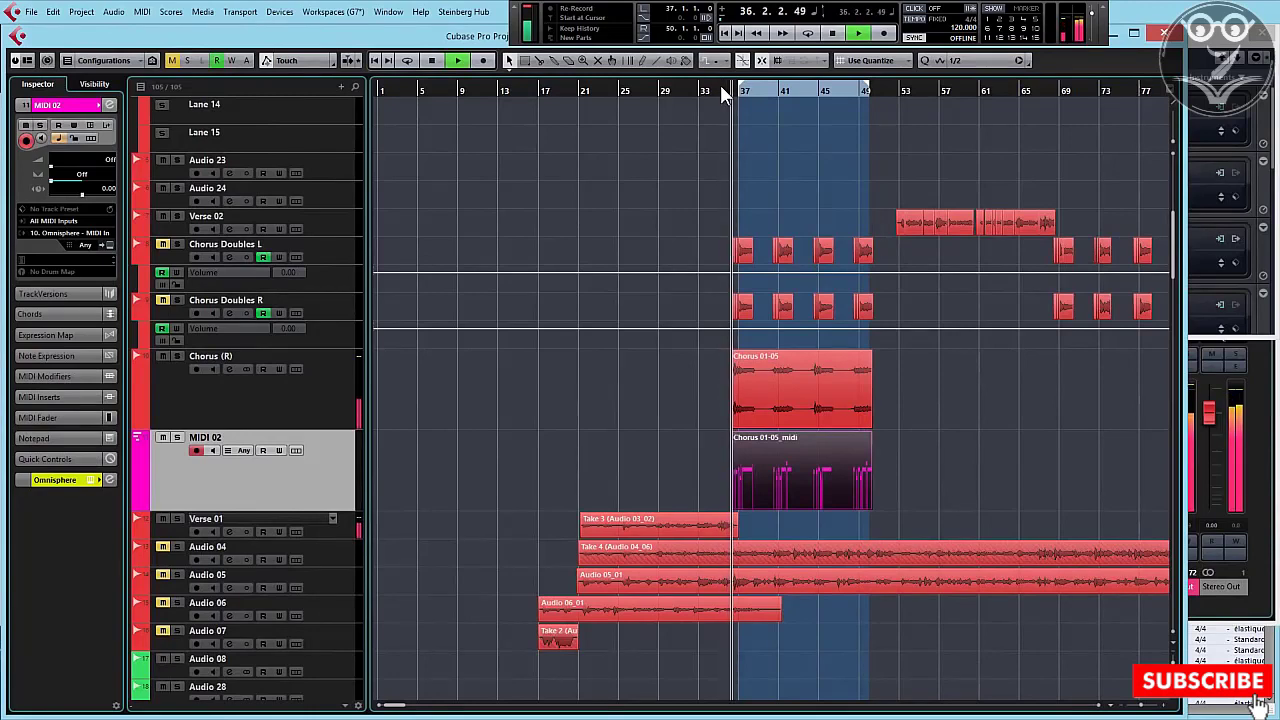
pyautogui.press('KP_Divide')
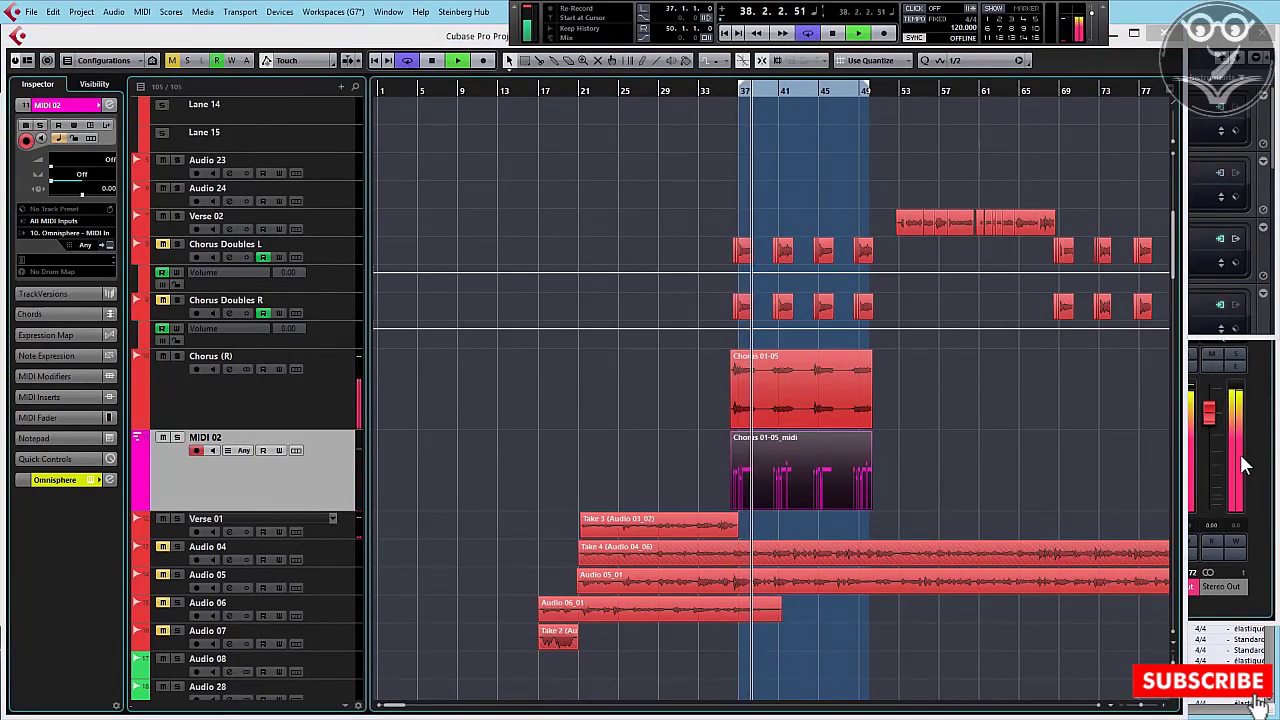
pyautogui.press('space')
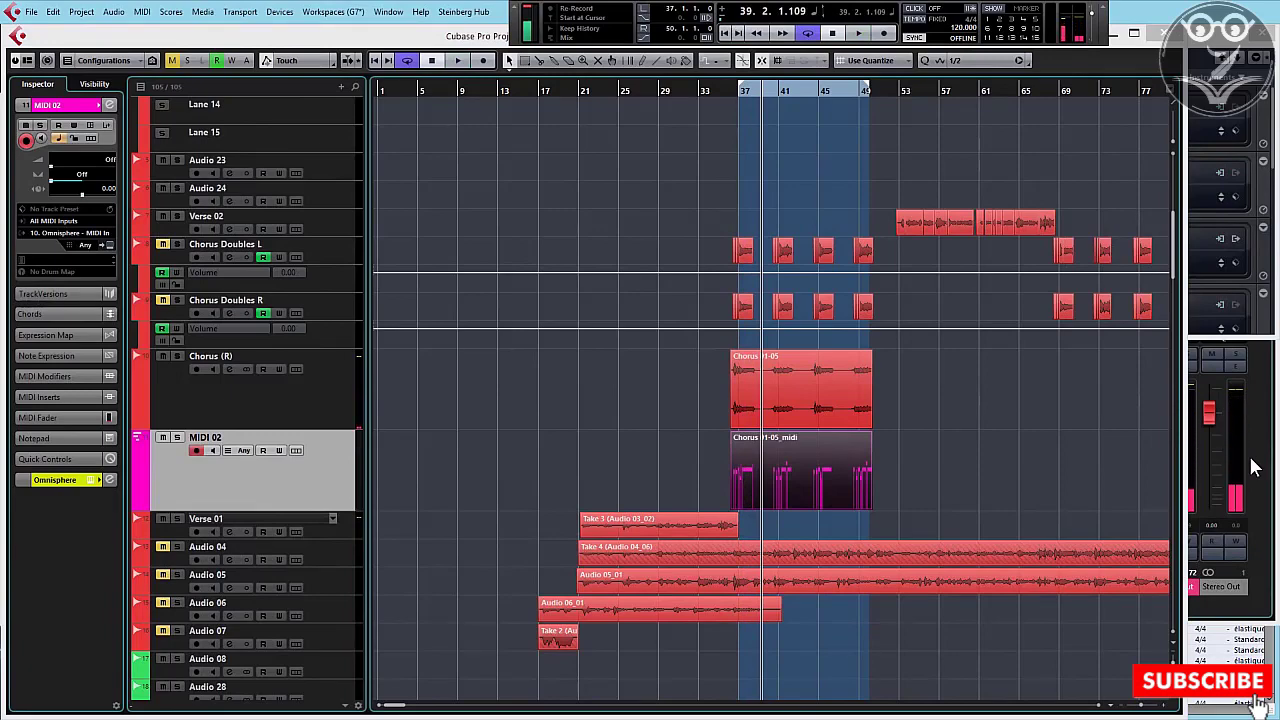
# Bring up the Omnisphere A (2) channel in the mixer and lower its fader to about -6.8 during playback
pyautogui.press('F3')
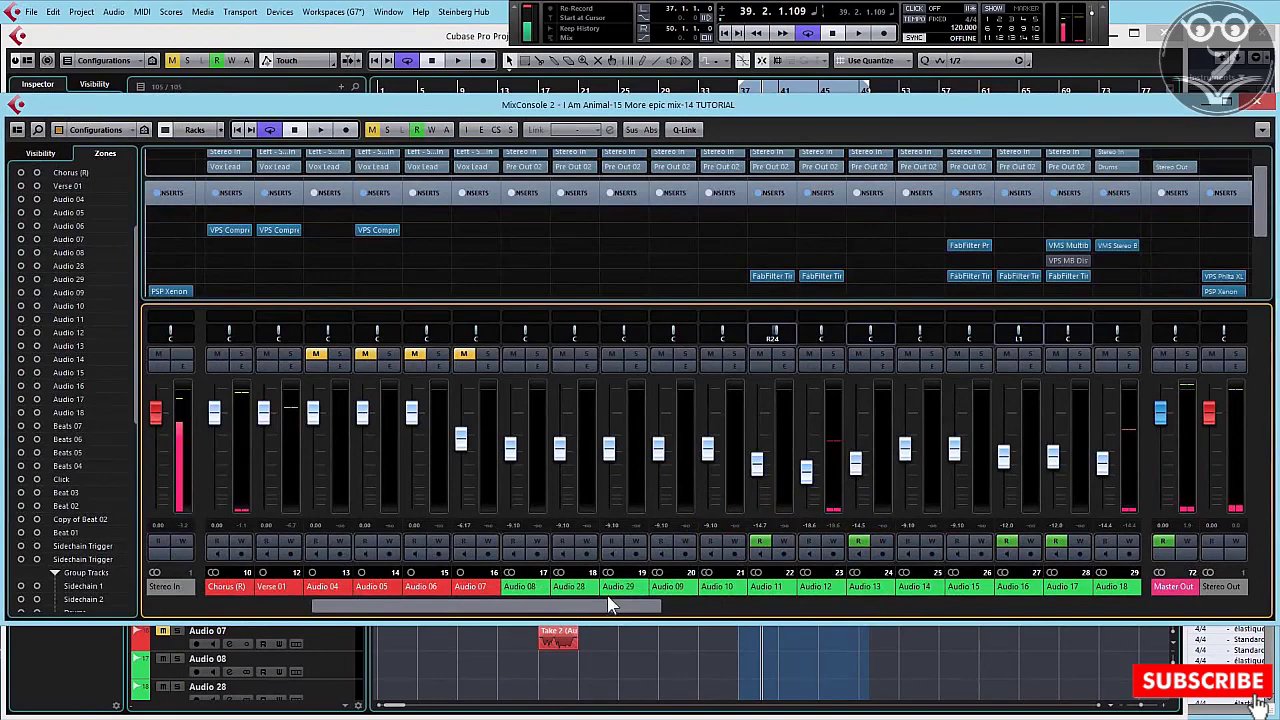
pyautogui.moveTo(610, 603); pyautogui.dragTo(1163, 558)
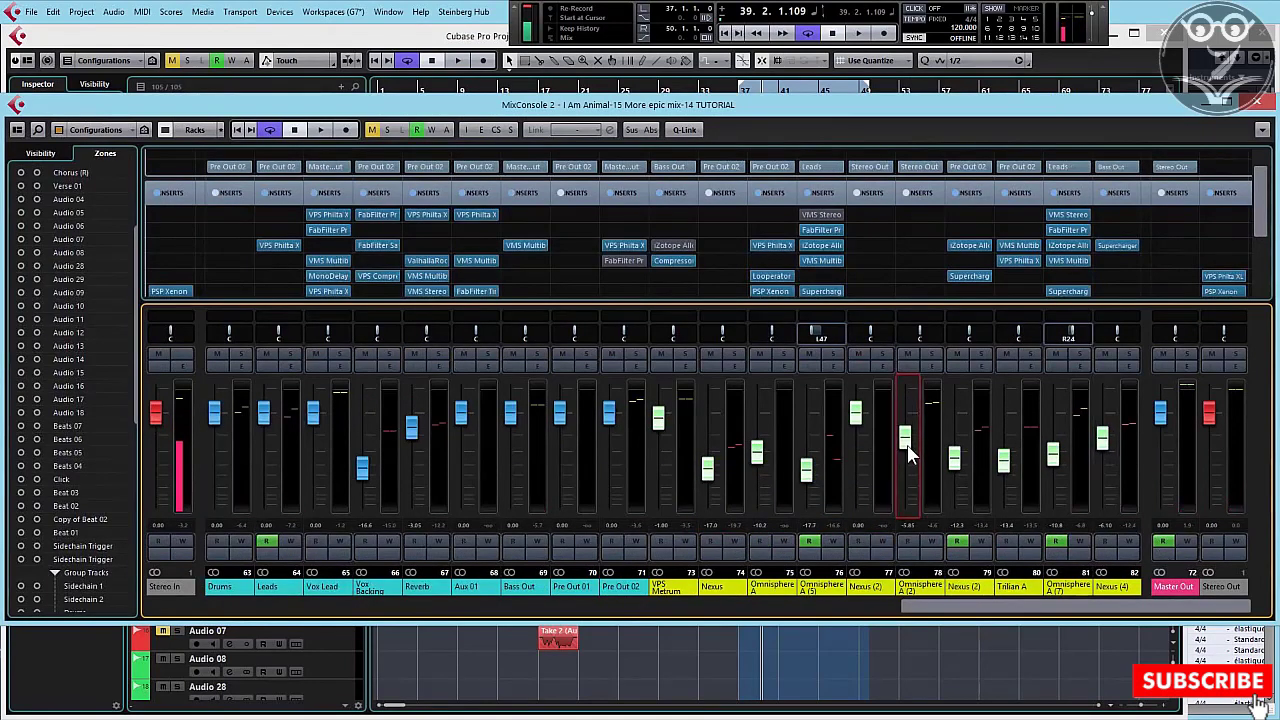
pyautogui.press('space')
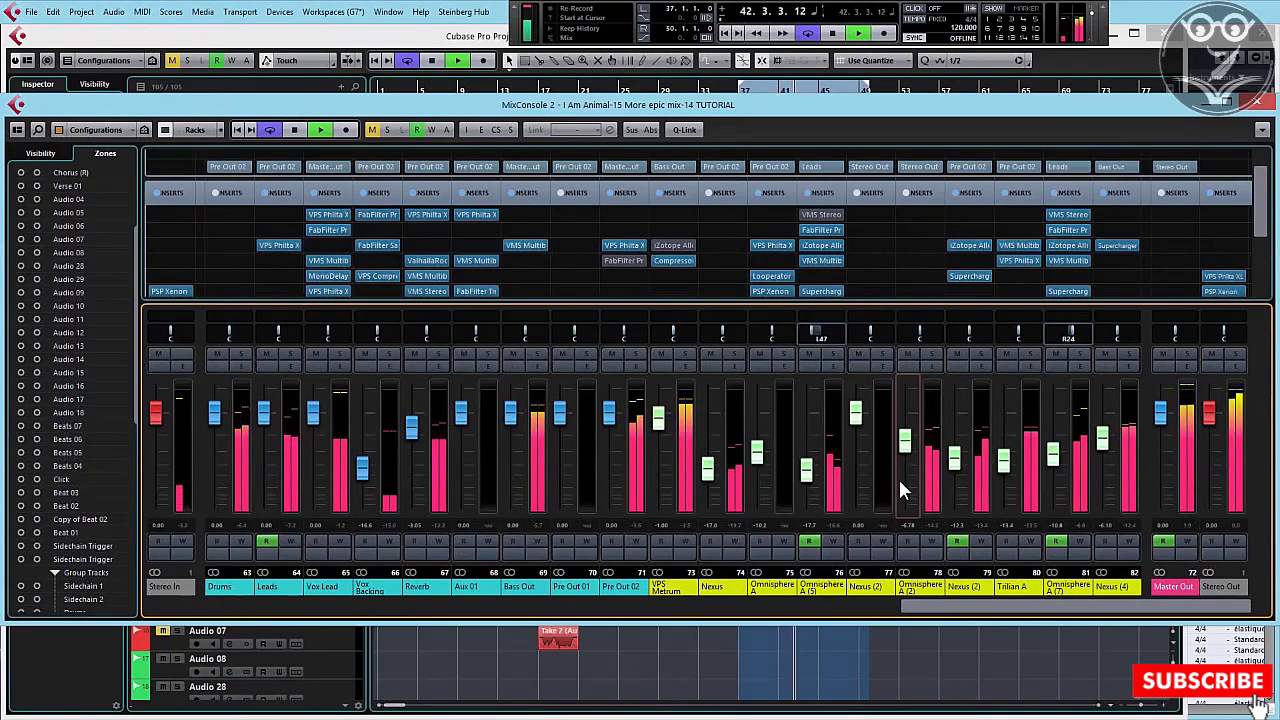
pyautogui.press('space')
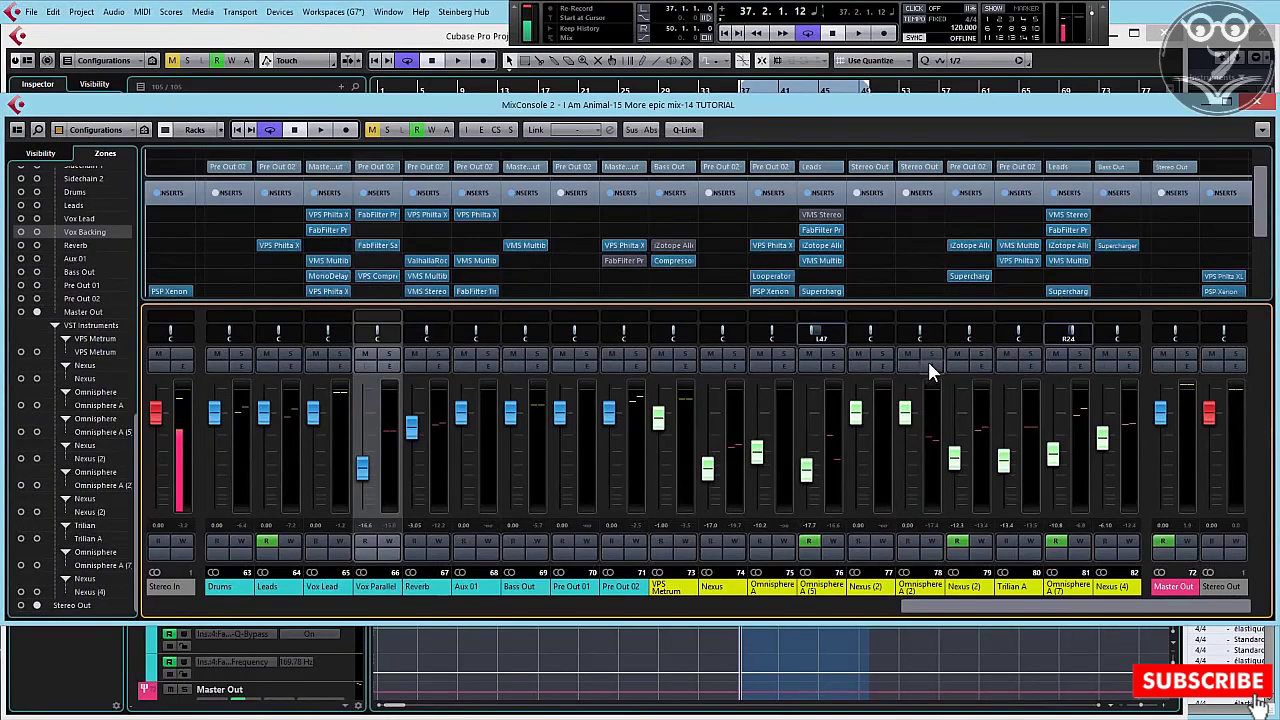
# Open the Omnisphere A (2) channel settings and route its second send to the Vox Parallel group
pyautogui.click(930, 366)
pyautogui.moveTo(1062, 315); pyautogui.dragTo(884, 272)
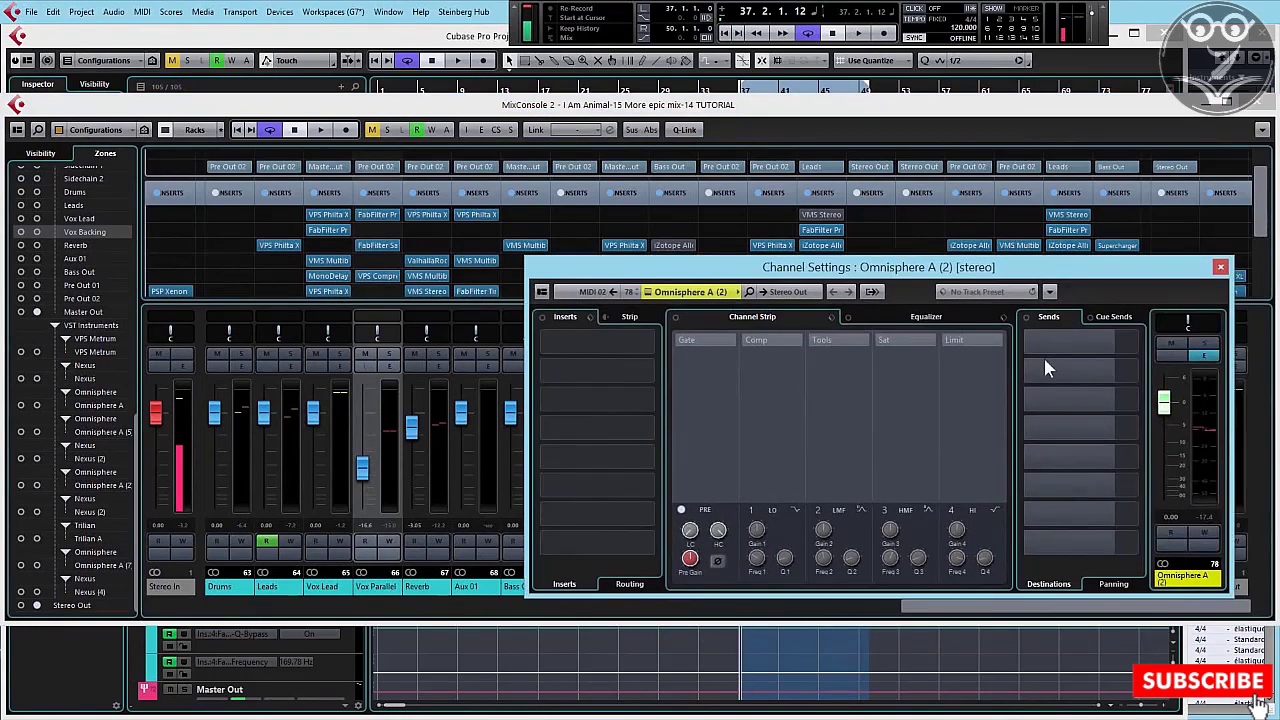
pyautogui.click(1141, 375)
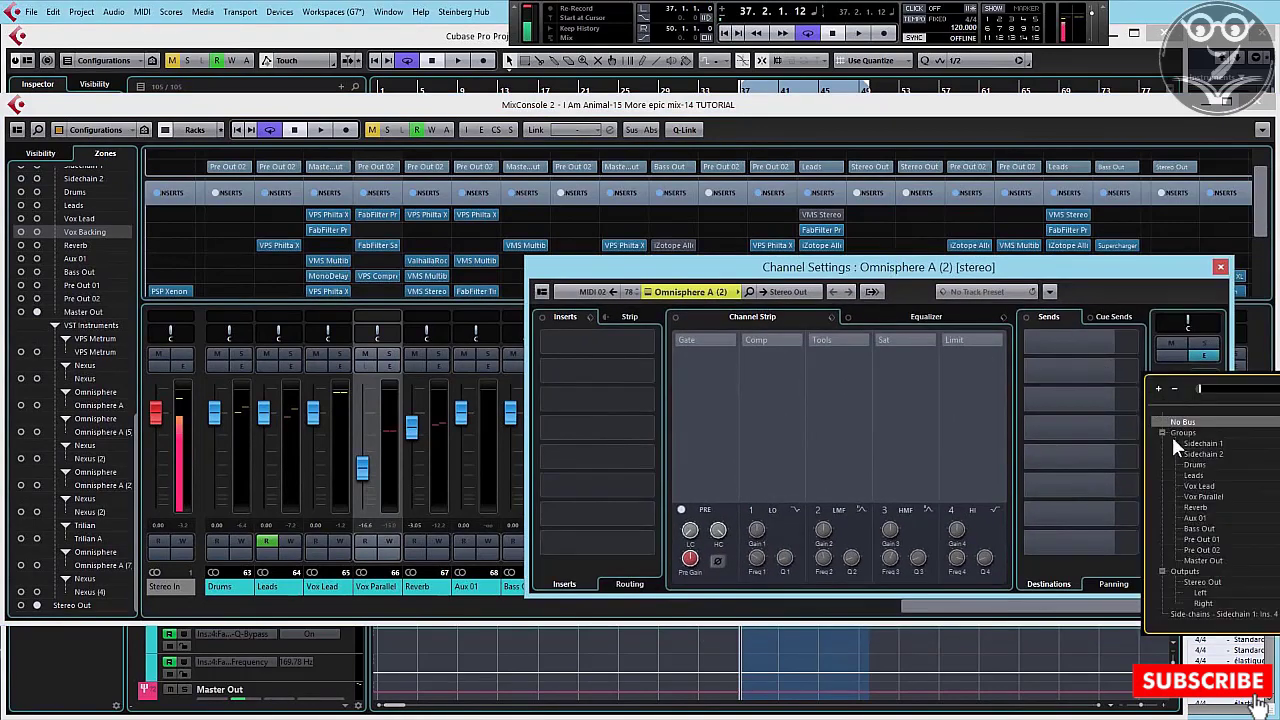
pyautogui.click(1203, 497)
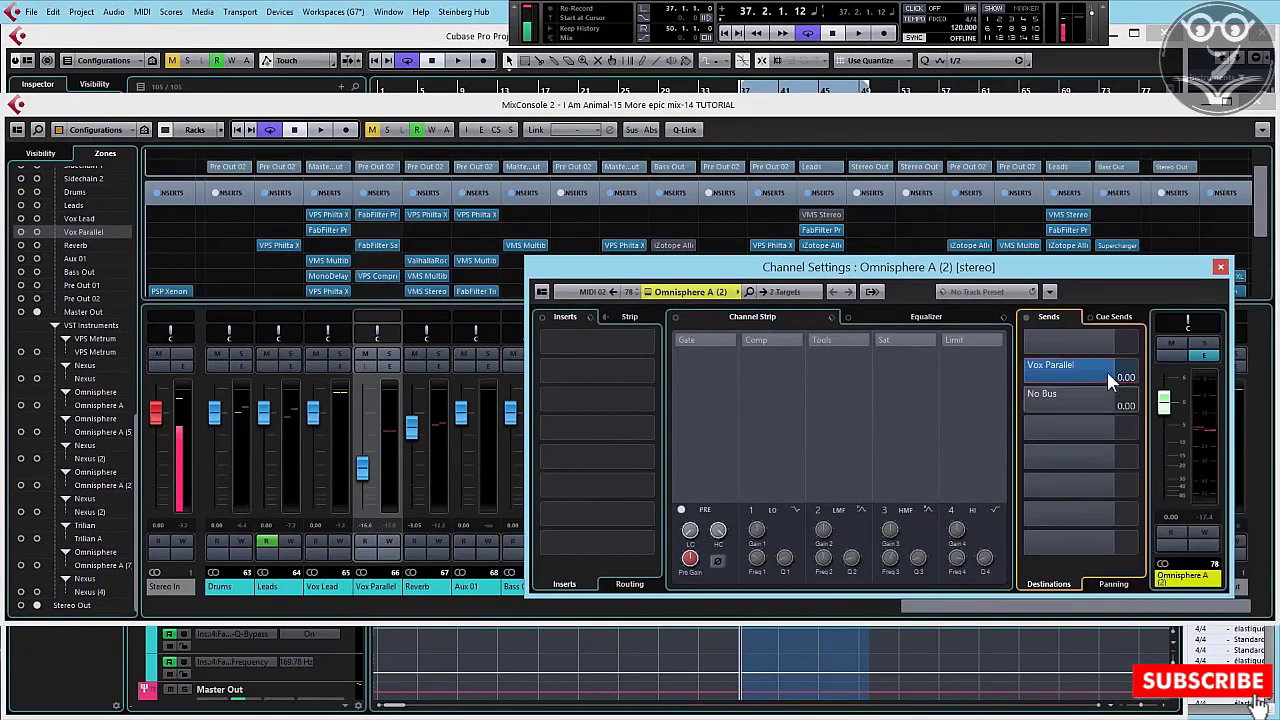
# During playback, set the Vox Parallel send to 6.02 and the Omnisphere A (2) fader to -7.91, and close the channel settings
pyautogui.moveTo(1118, 370)
pyautogui.press('space')
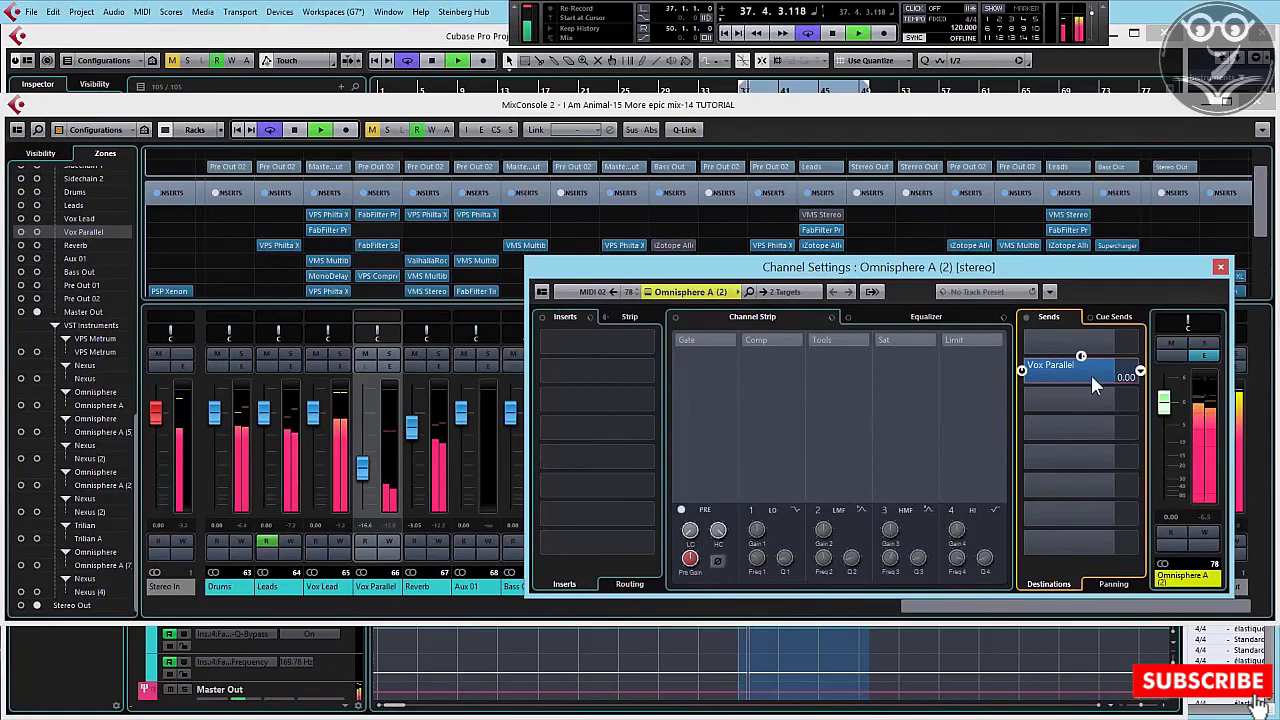
pyautogui.moveTo(1100, 380); pyautogui.dragTo(1022, 377)
pyautogui.moveTo(1033, 272); pyautogui.dragTo(597, 150)
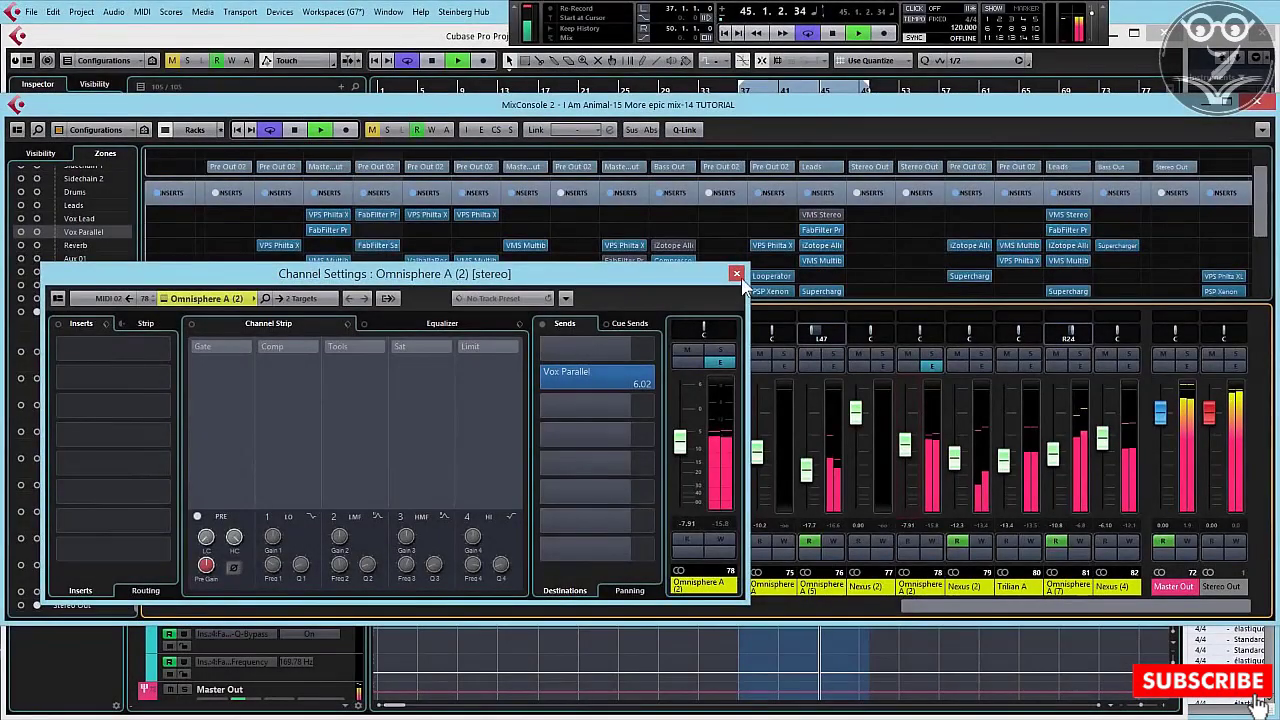
pyautogui.click(737, 269)
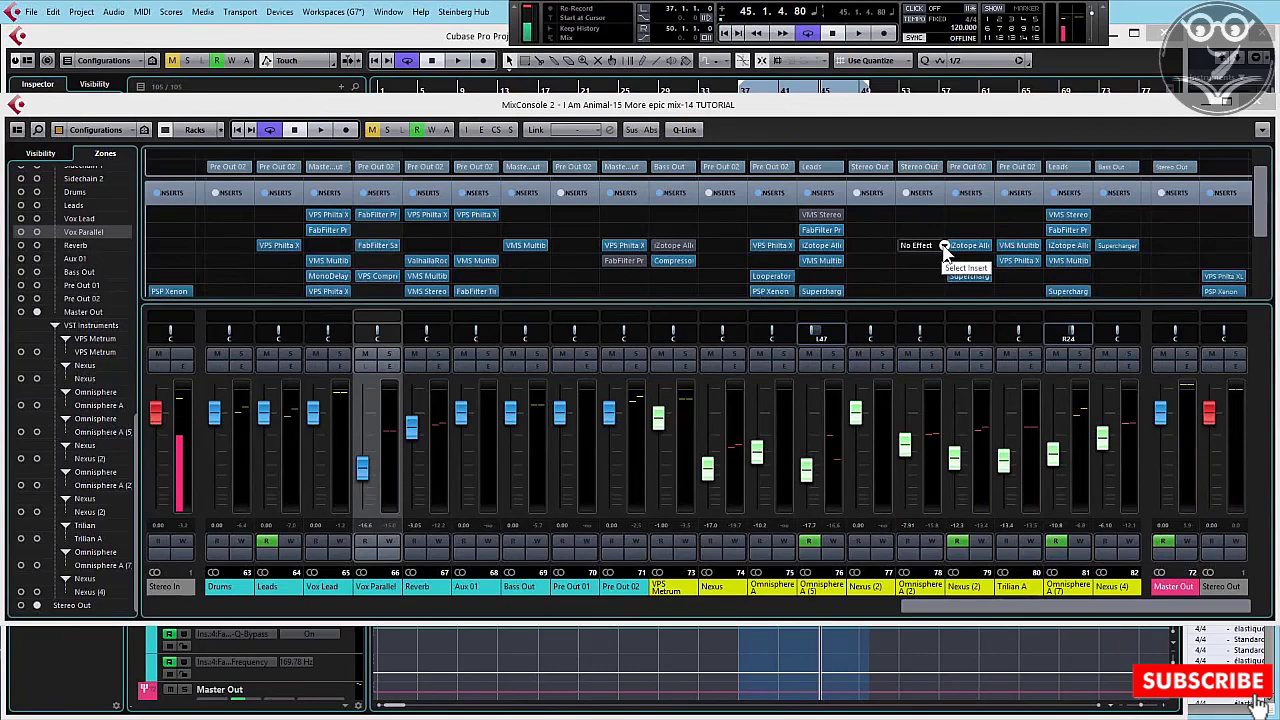
# Insert a Gate in the third insert slot of Omnisphere A (2) and activate its side-chain input
pyautogui.click(944, 247)
pyautogui.click(965, 311)
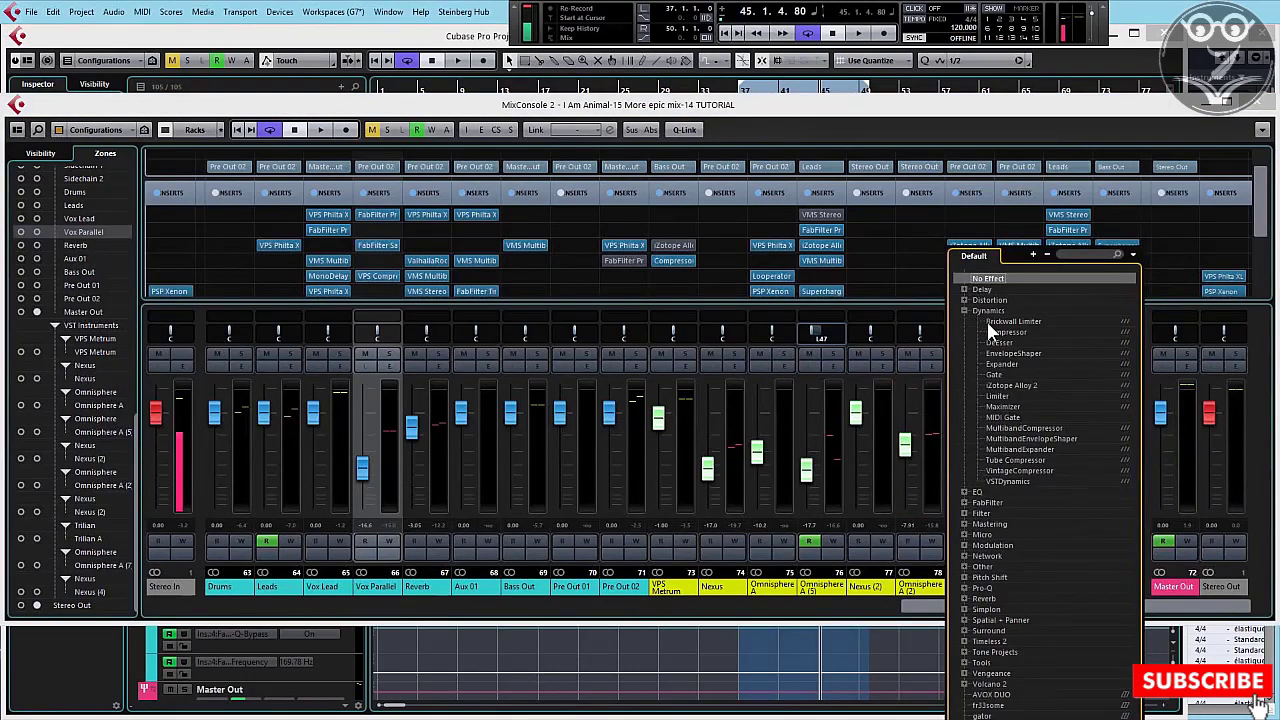
pyautogui.click(996, 374)
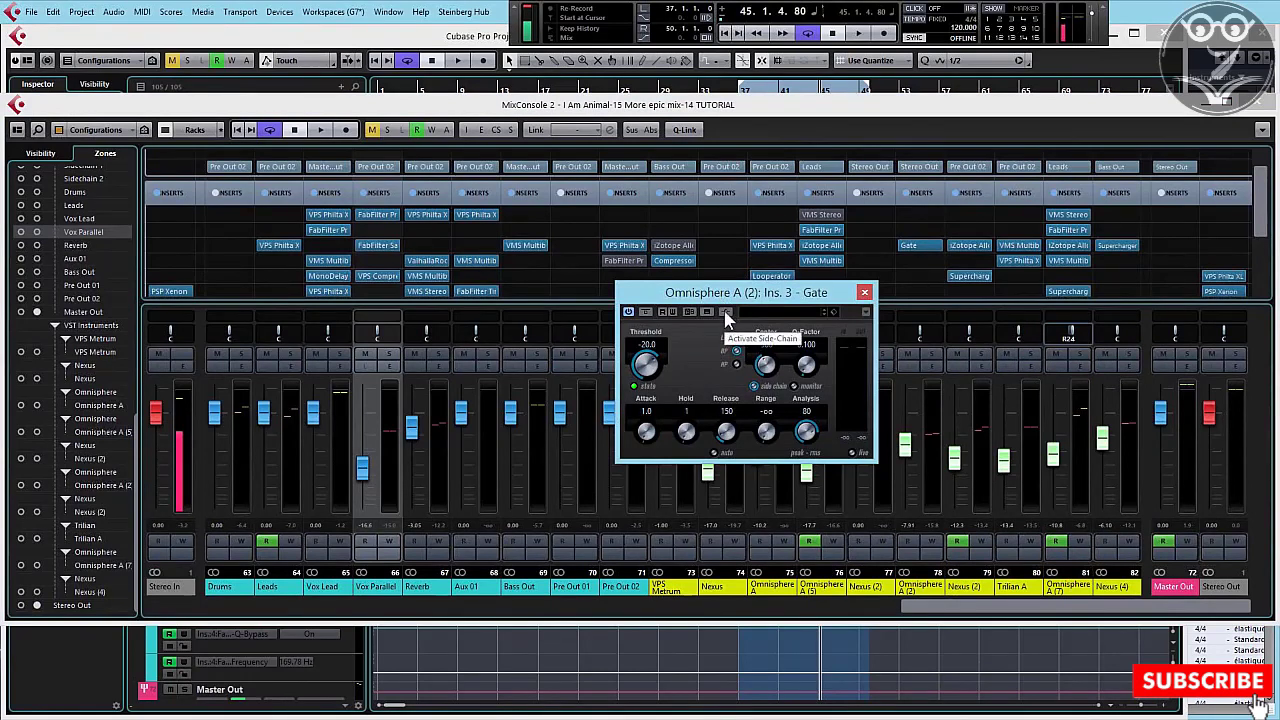
pyautogui.click(726, 312)
pyautogui.moveTo(728, 300); pyautogui.dragTo(883, 325)
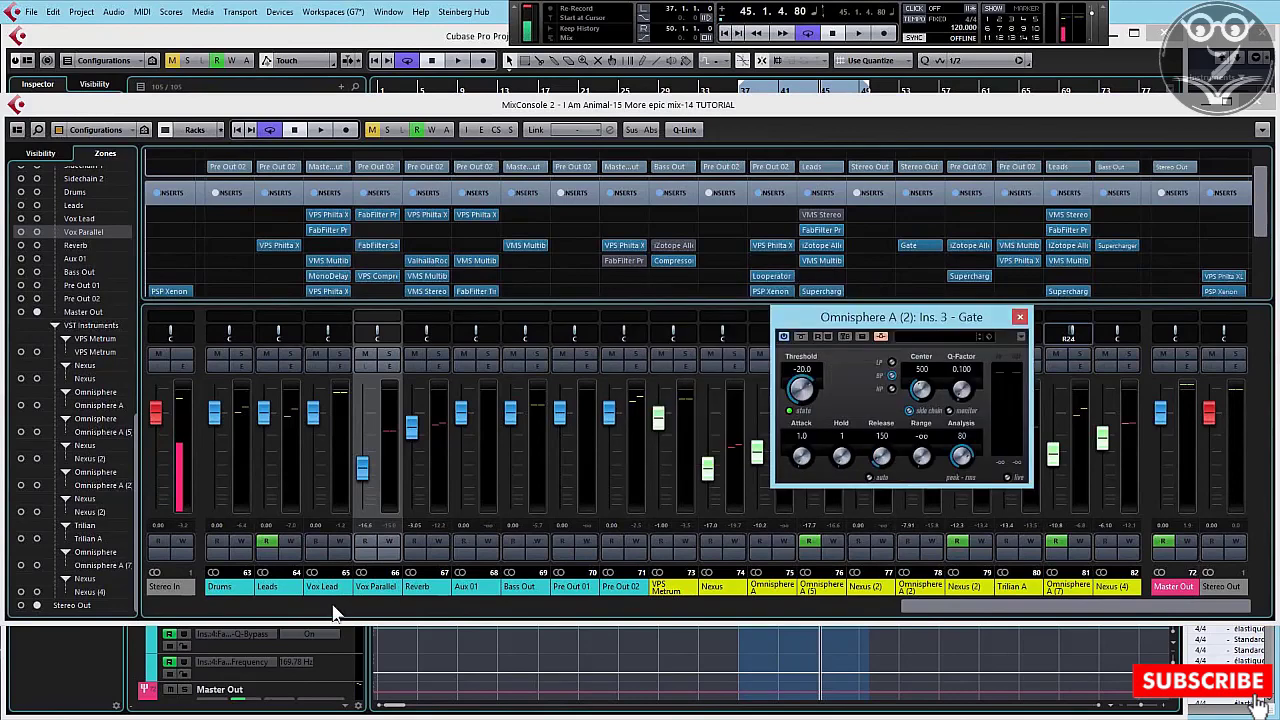
# Open the Vox Lead channel settings and route its third send to the Omnisphere A (2) Gate side-chain
pyautogui.click(338, 365)
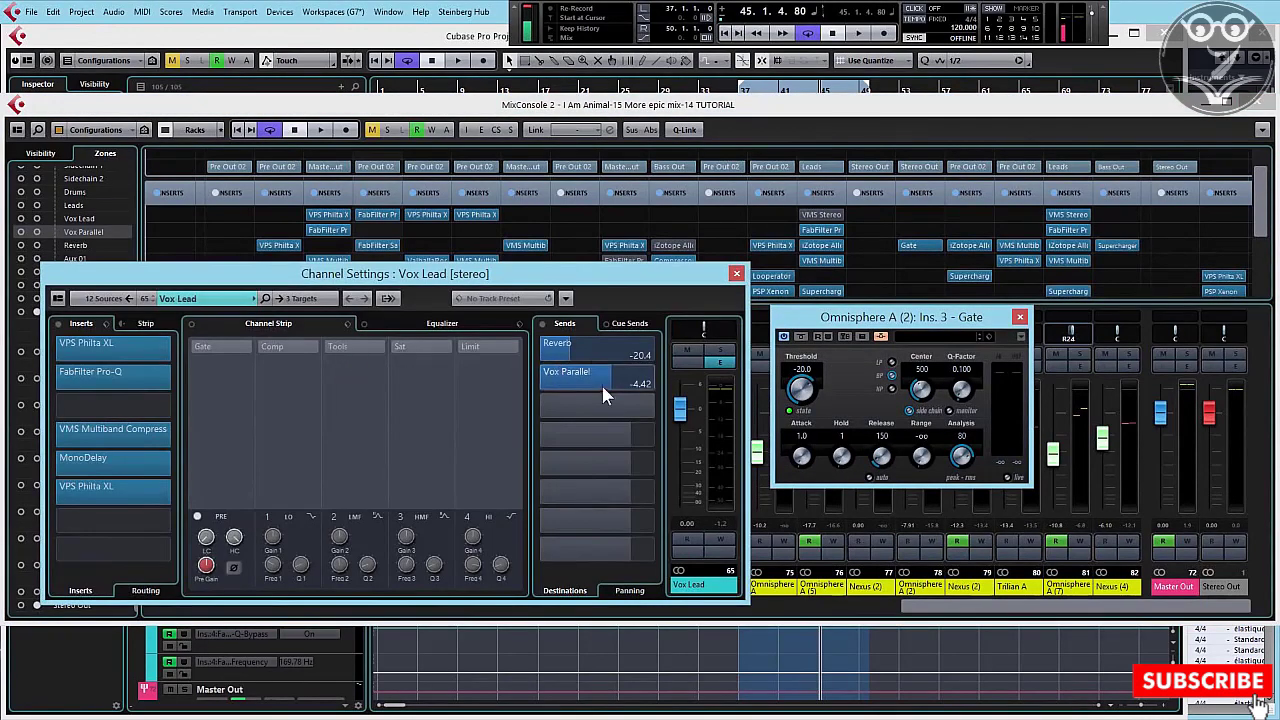
pyautogui.click(652, 404)
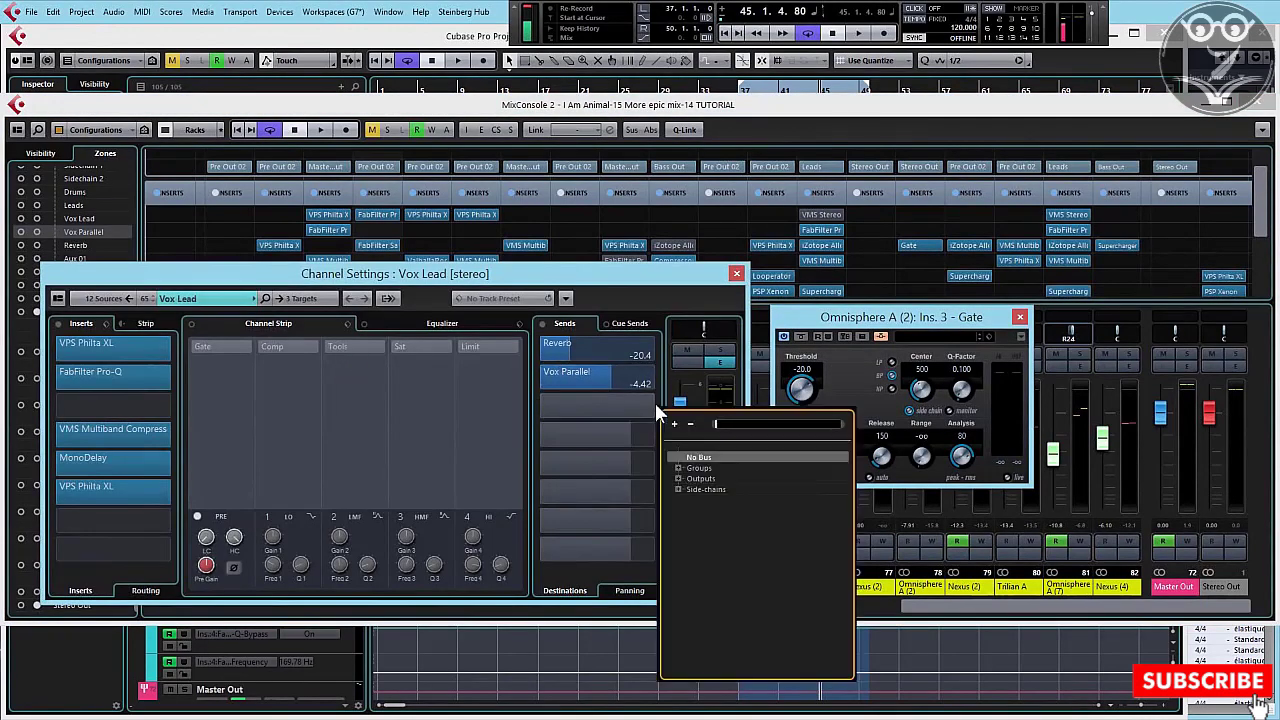
pyautogui.click(678, 489)
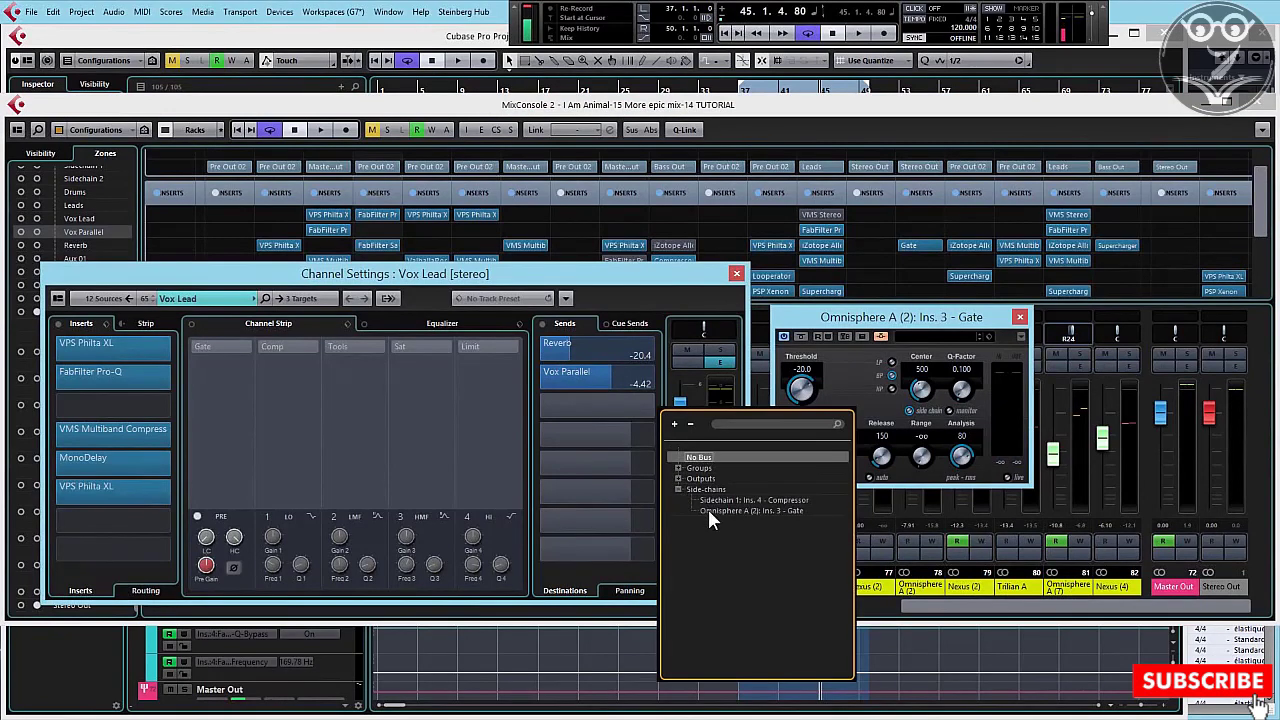
pyautogui.click(751, 512)
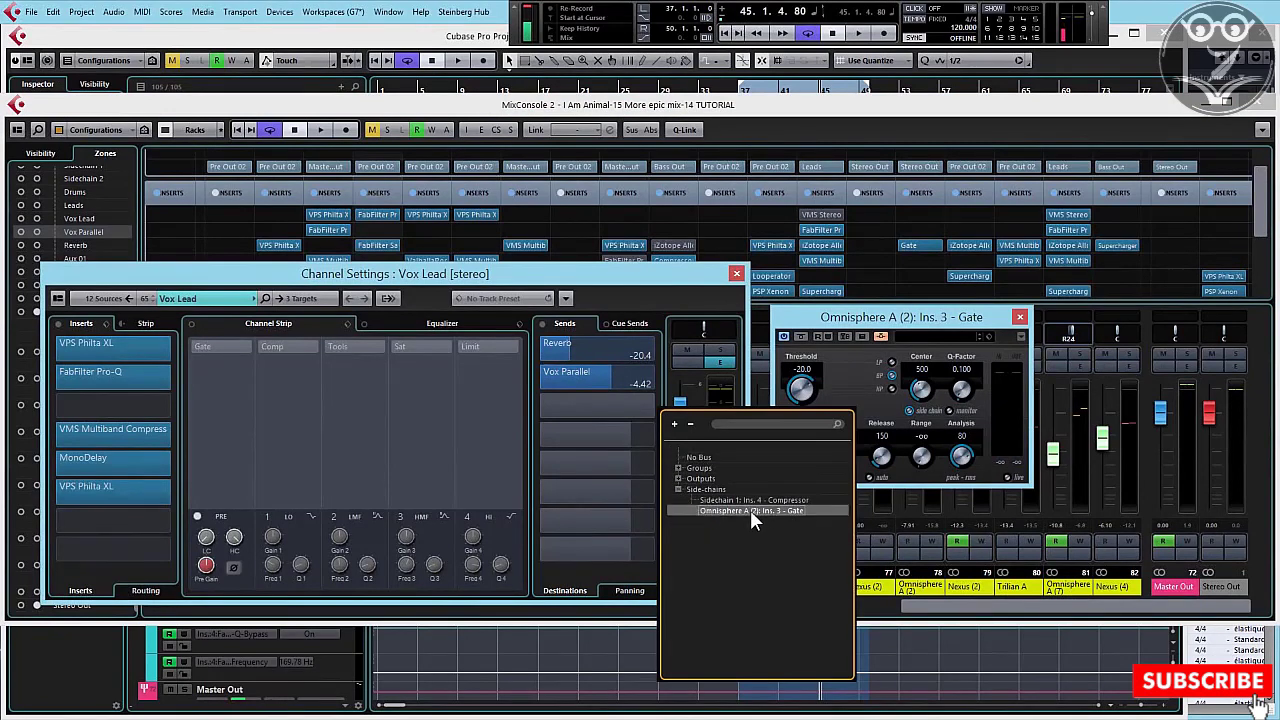
# Assign the third Vox Lead send to the Omnisphere A (2) Gate side-chain, and solo the Omnisphere A (2) and Vox Lead channels
pyautogui.click(751, 512)
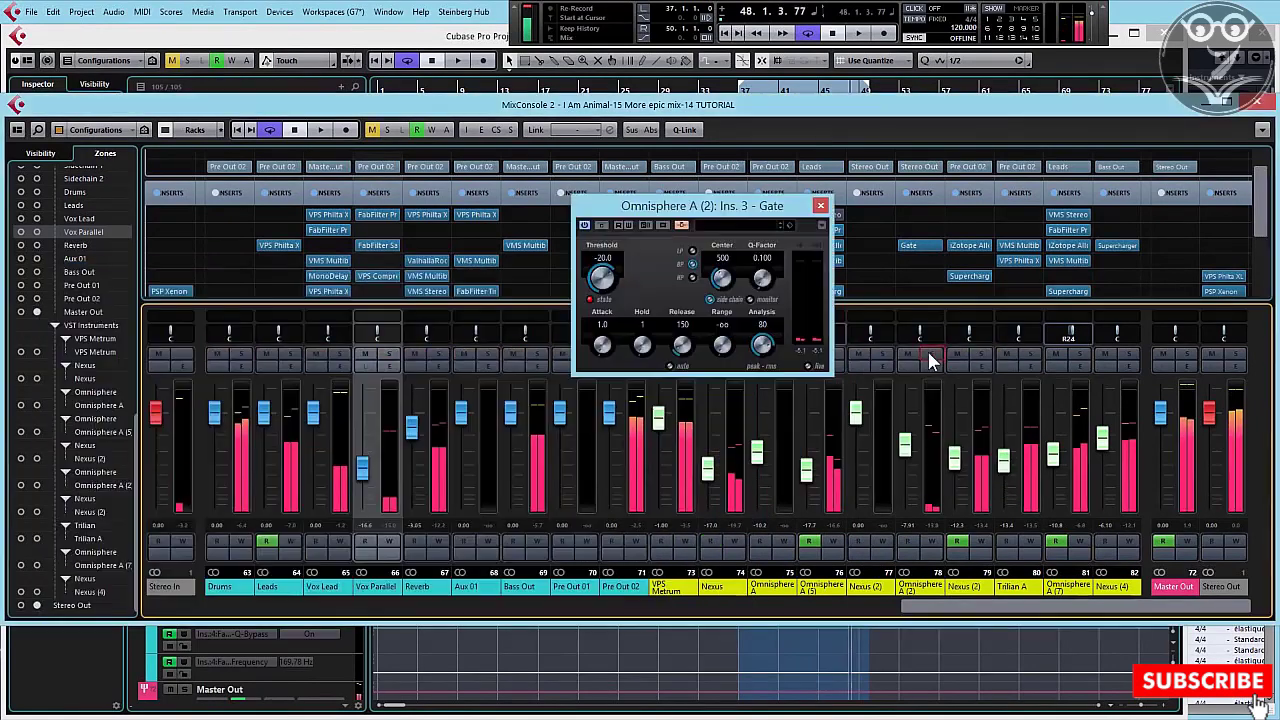
pyautogui.click(929, 355)
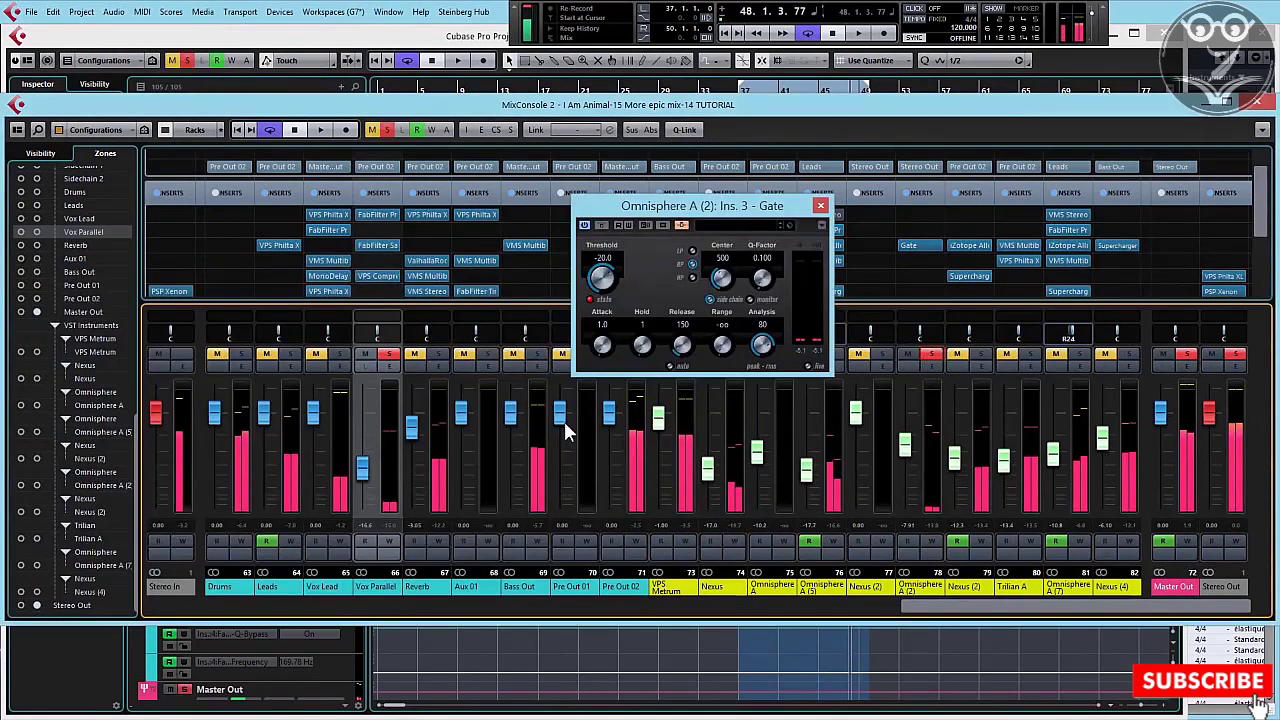
pyautogui.click(339, 355)
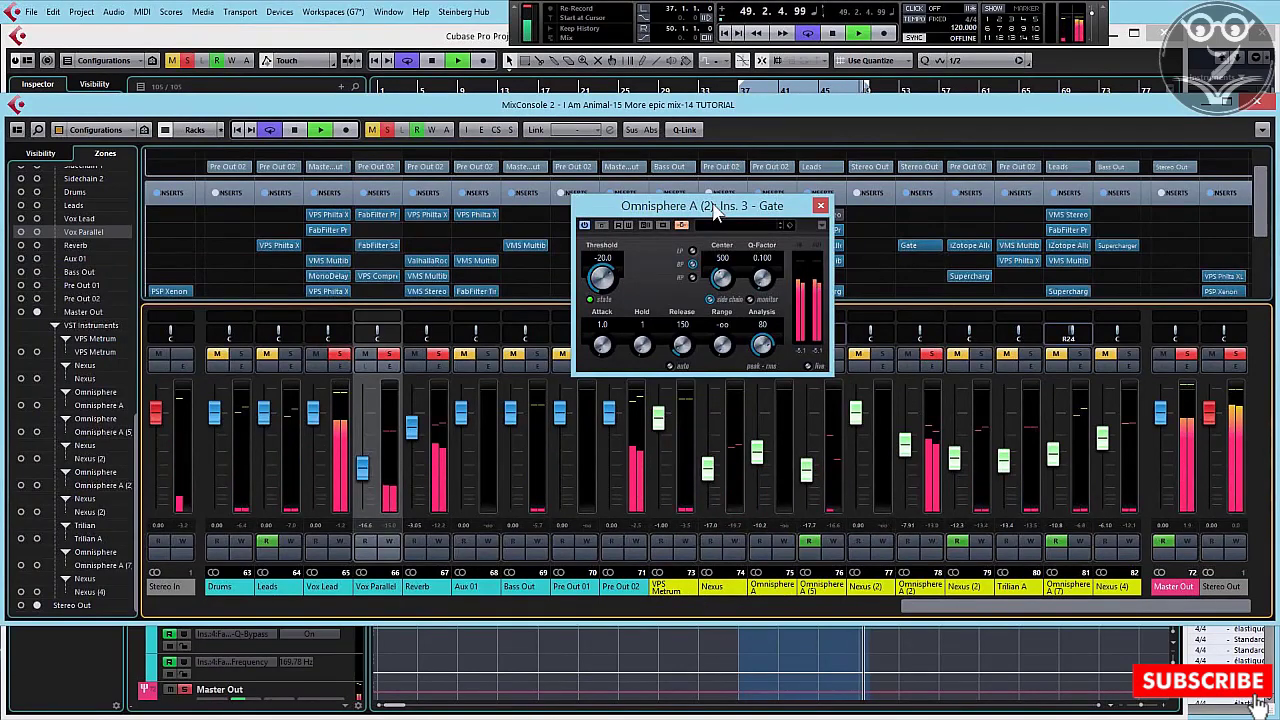
# During playback, set the Gate threshold to -15.5, bypassing the Gate for comparison and re-enabling it
pyautogui.moveTo(716, 210); pyautogui.dragTo(760, 330)
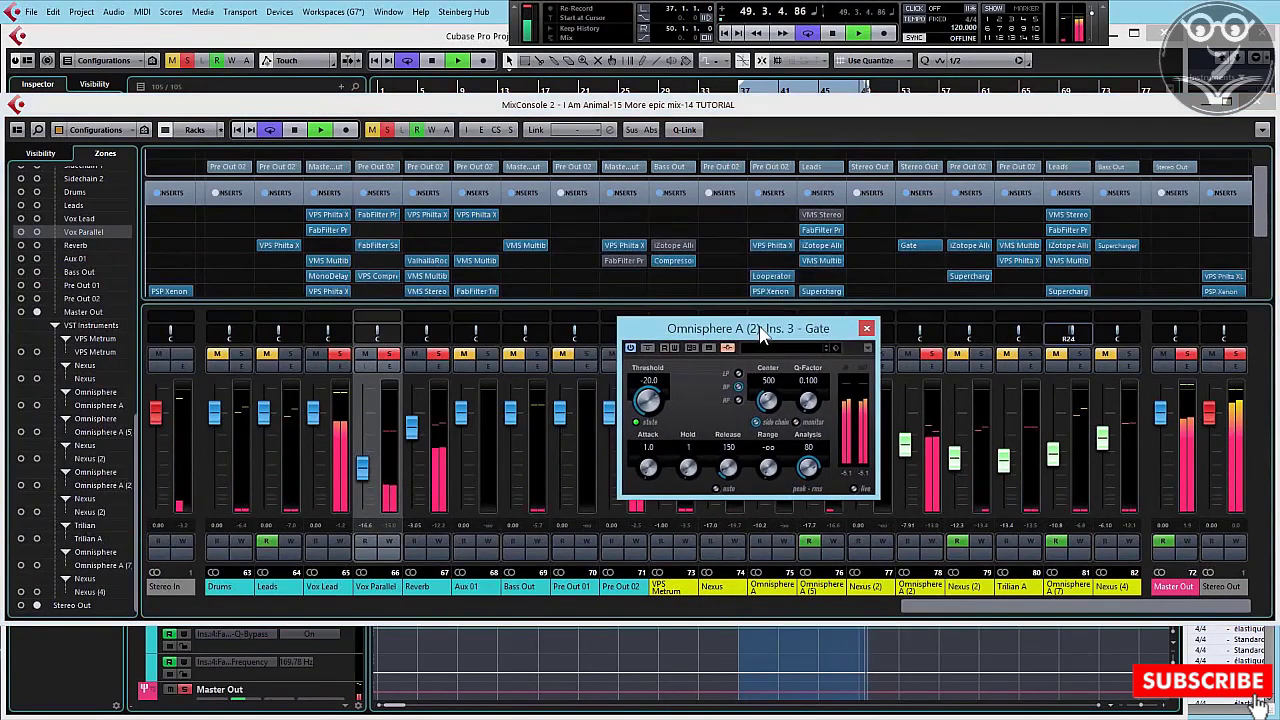
pyautogui.click(646, 345)
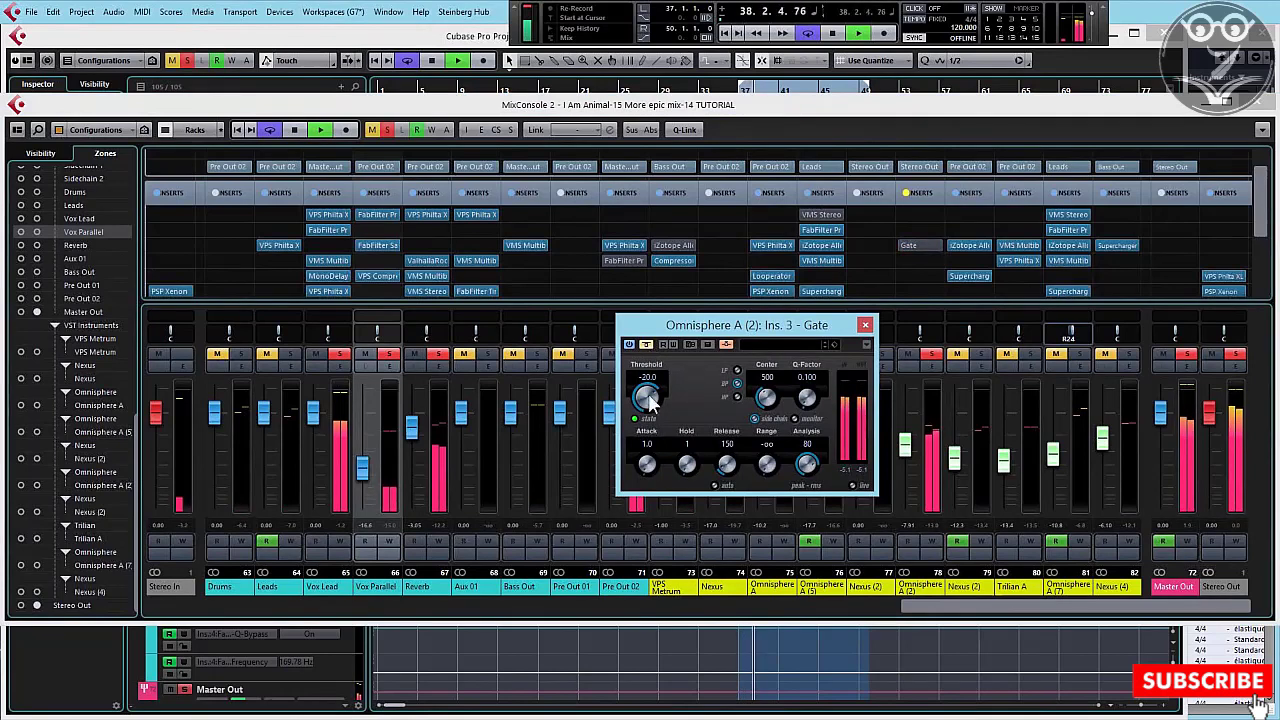
pyautogui.moveTo(646, 402); pyautogui.dragTo(648, 392)
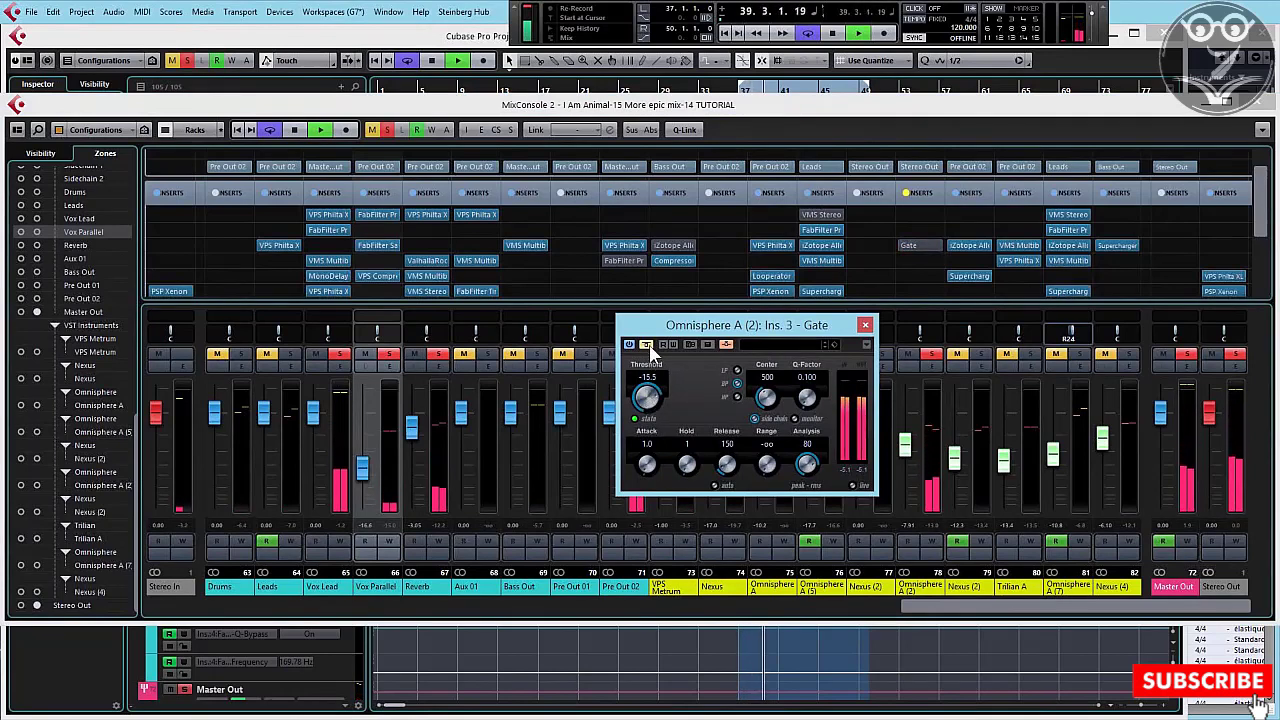
pyautogui.click(649, 345)
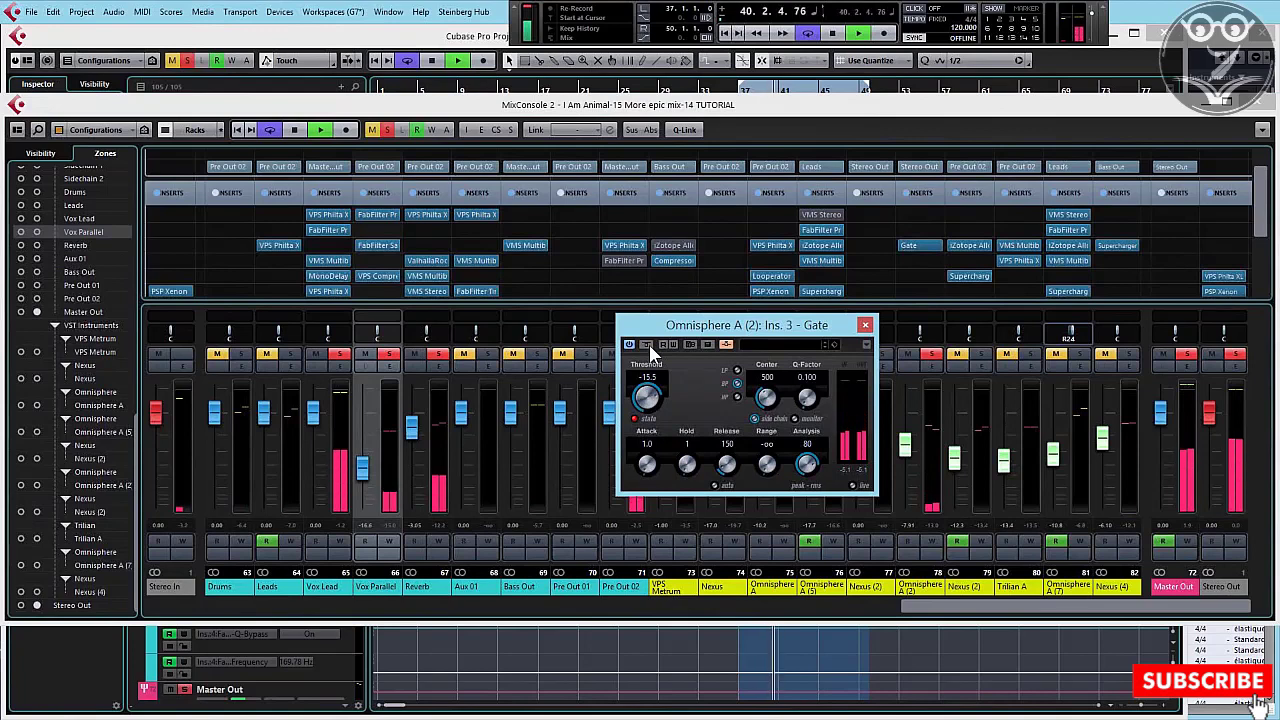
# Set the Gate's attack to 115.1, hold to 0 and release to 100, and bypass it for comparison
pyautogui.moveTo(647, 463); pyautogui.dragTo(659, 440)
pyautogui.moveTo(743, 462); pyautogui.dragTo(731, 477)
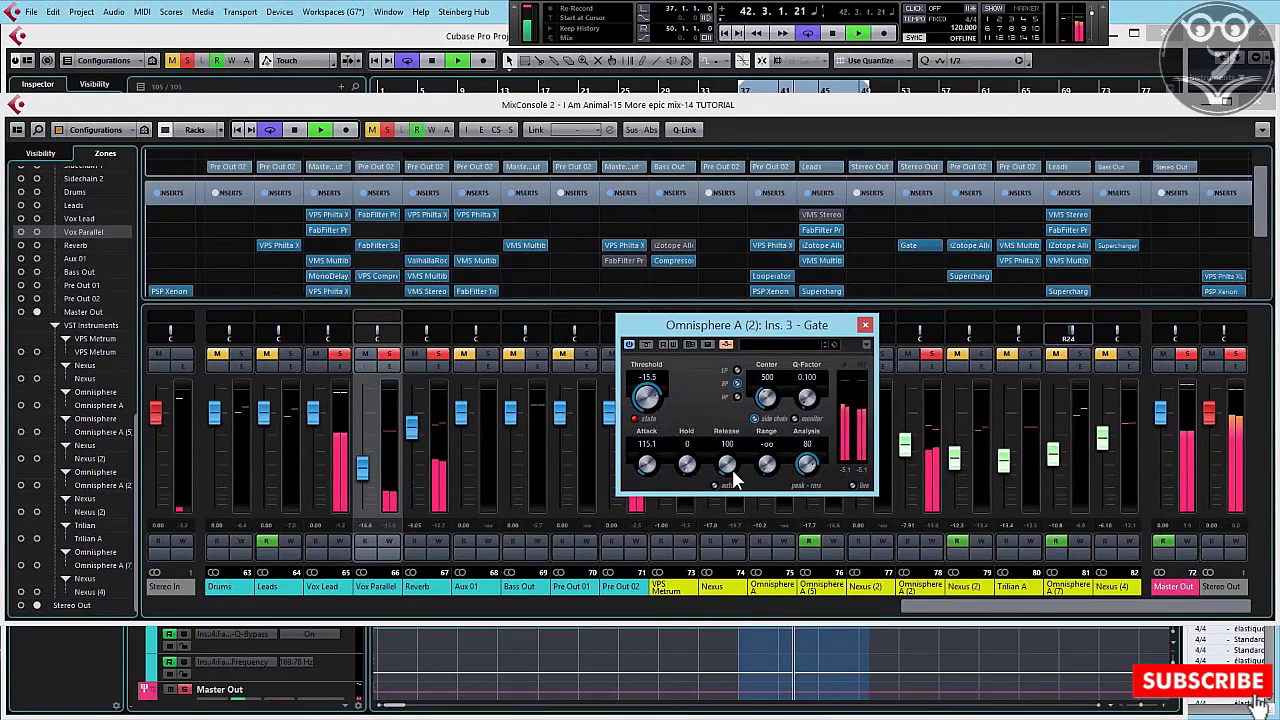
pyautogui.click(646, 344)
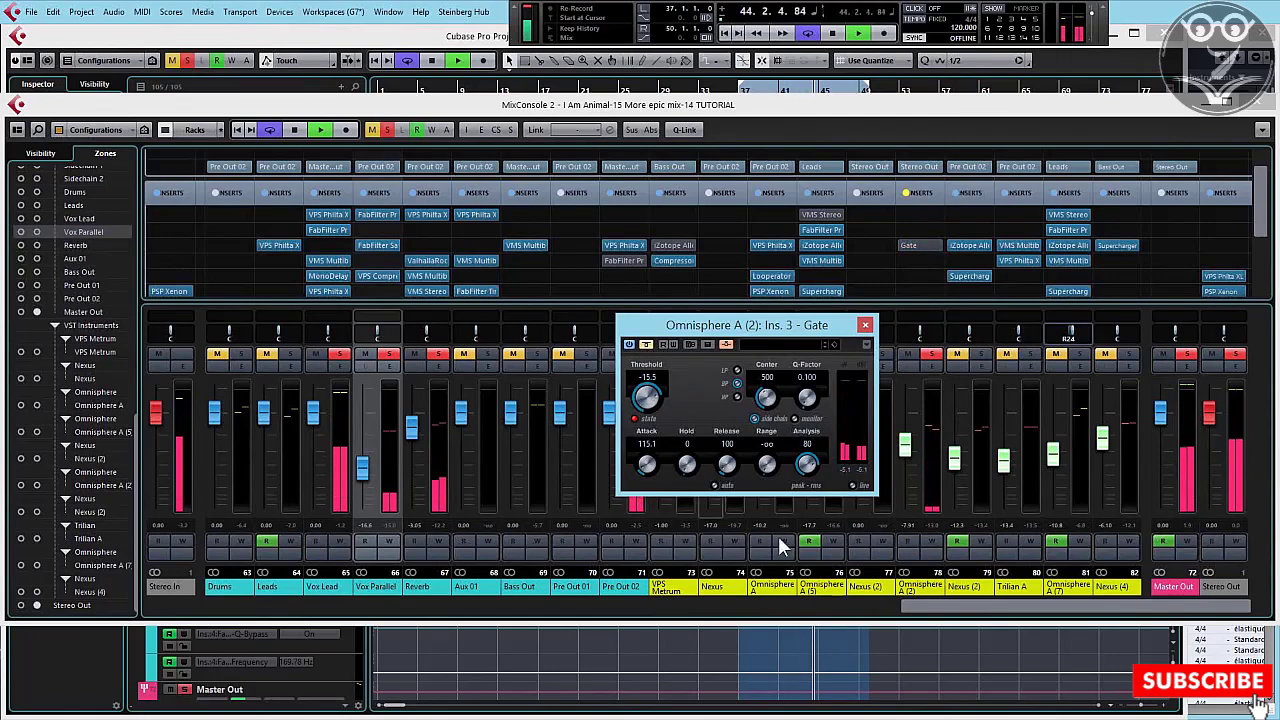
# Replay the chorus, raise the Omnisphere A (2) fader to -5.00, and close the Gate window
pyautogui.click(841, 637)
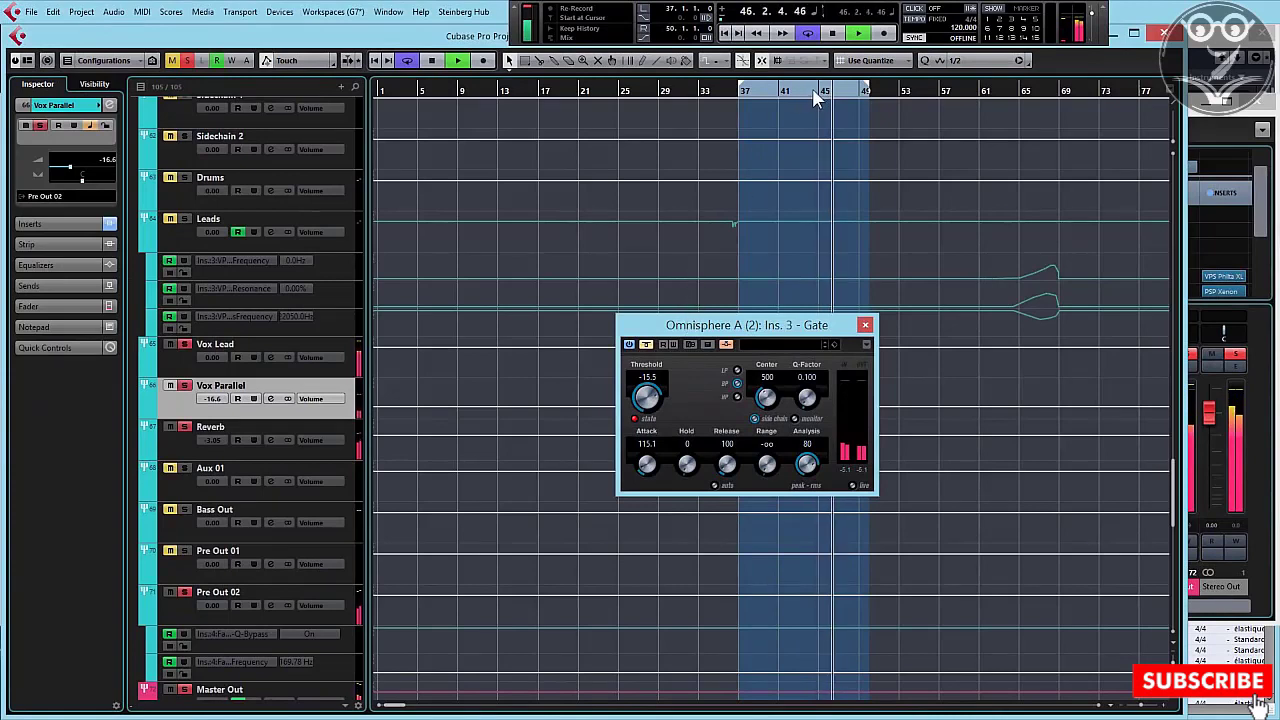
pyautogui.press('space')
pyautogui.press('space')
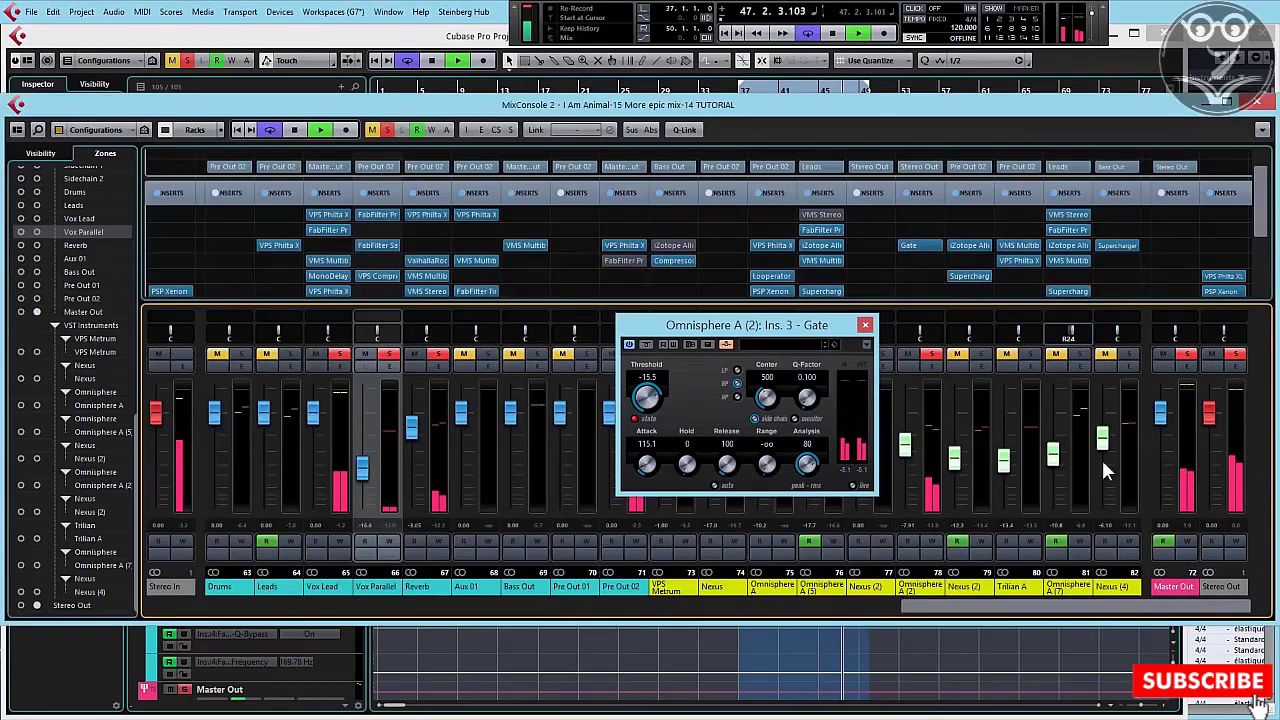
pyautogui.press('F3')
pyautogui.moveTo(905, 448); pyautogui.dragTo(907, 436)
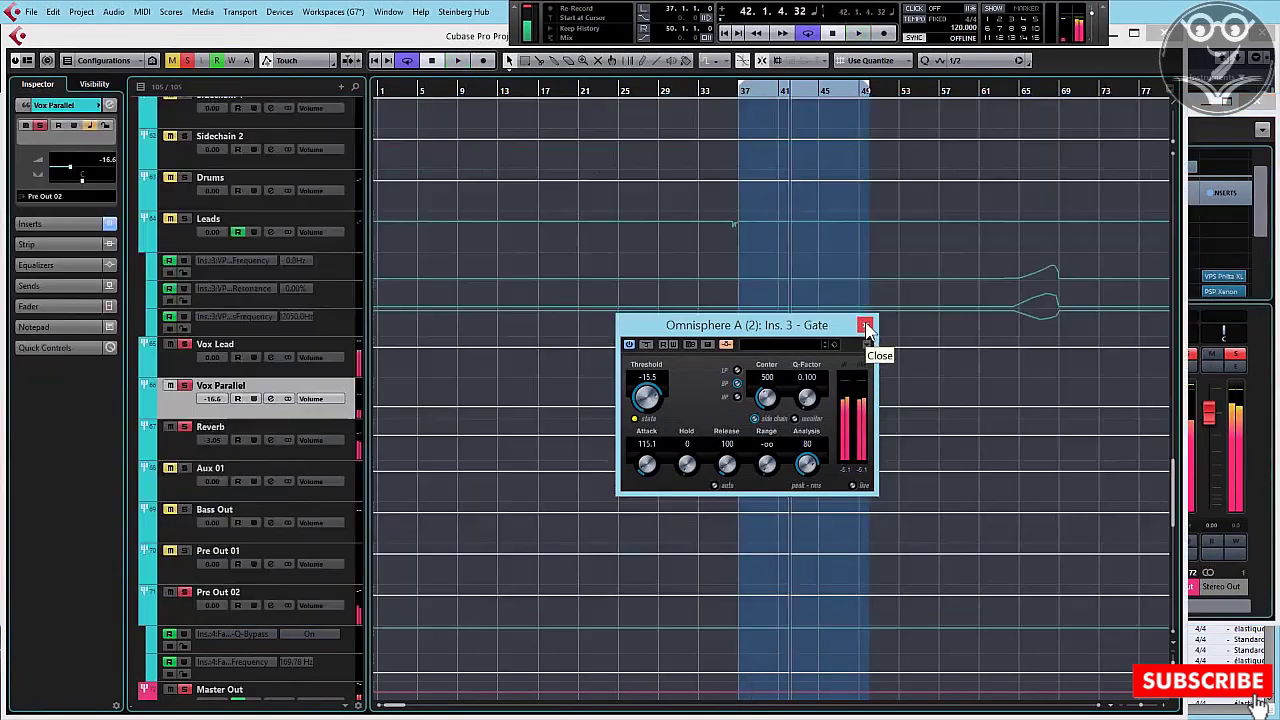
pyautogui.click(866, 327)
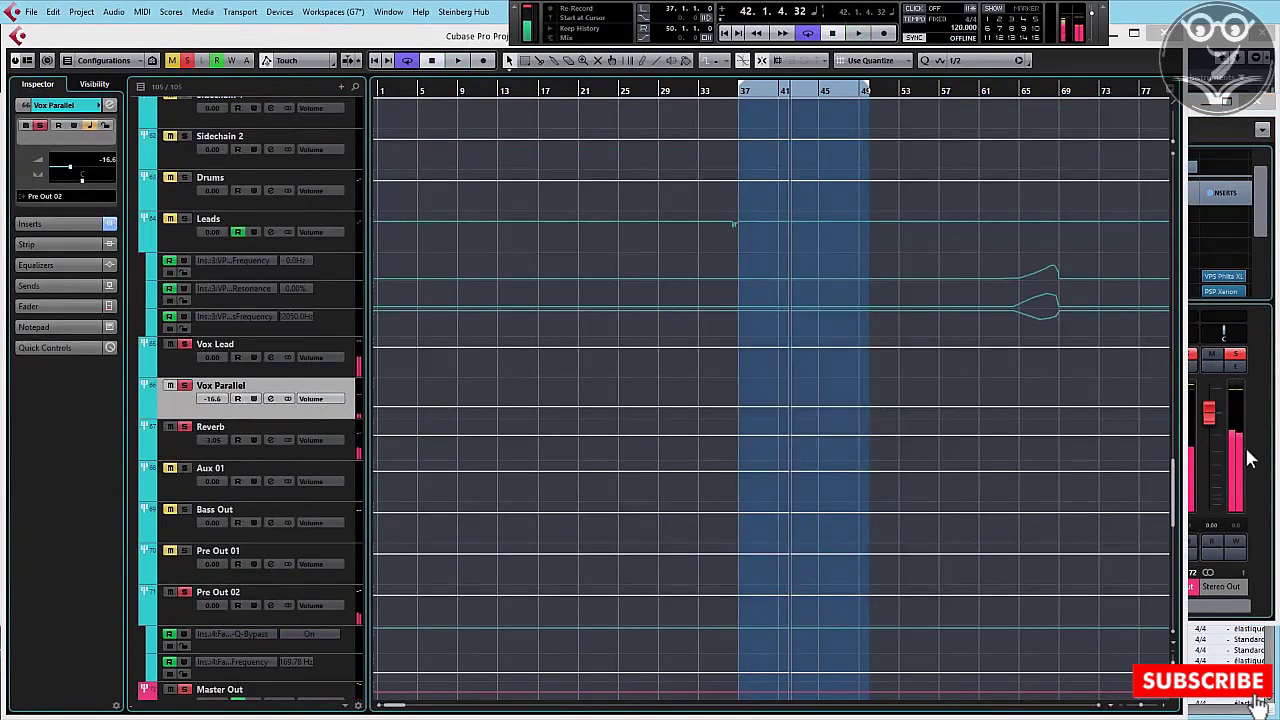
pyautogui.press('F3')
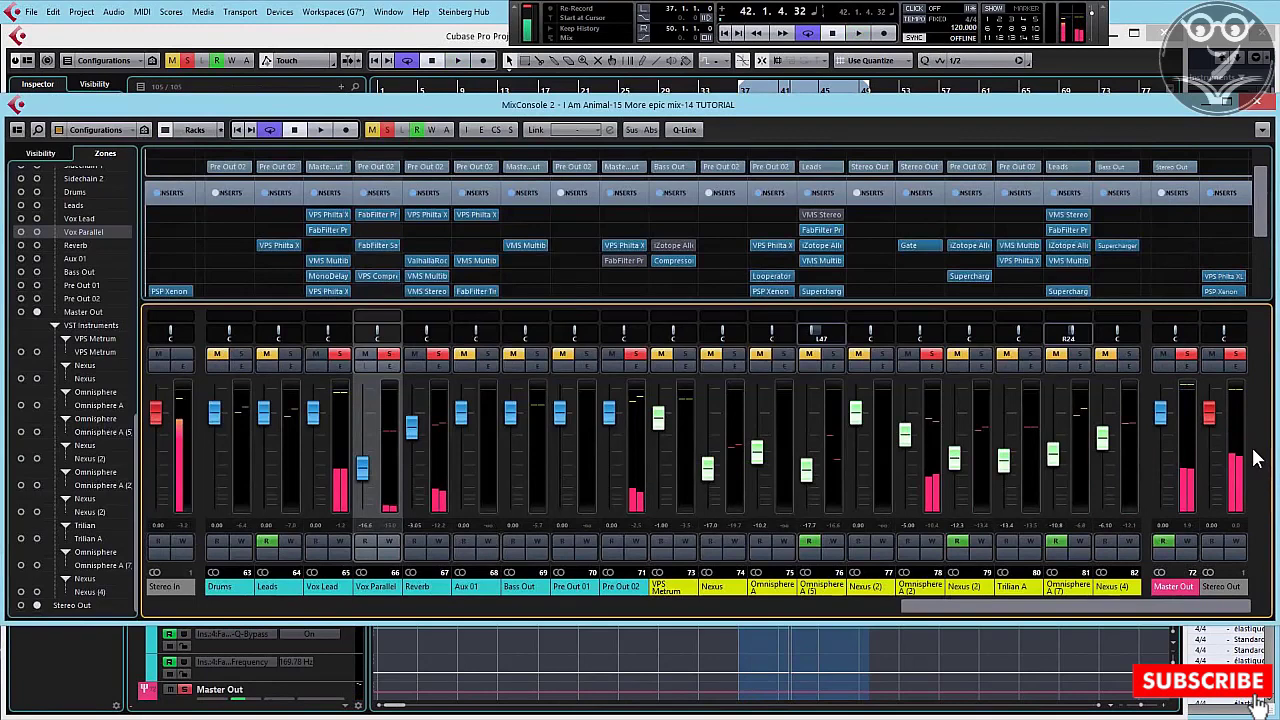
# Clear the solos on Omnisphere A (2), Vox Lead and Pre Out 02, and play the full mix into the chorus
pyautogui.click(931, 356)
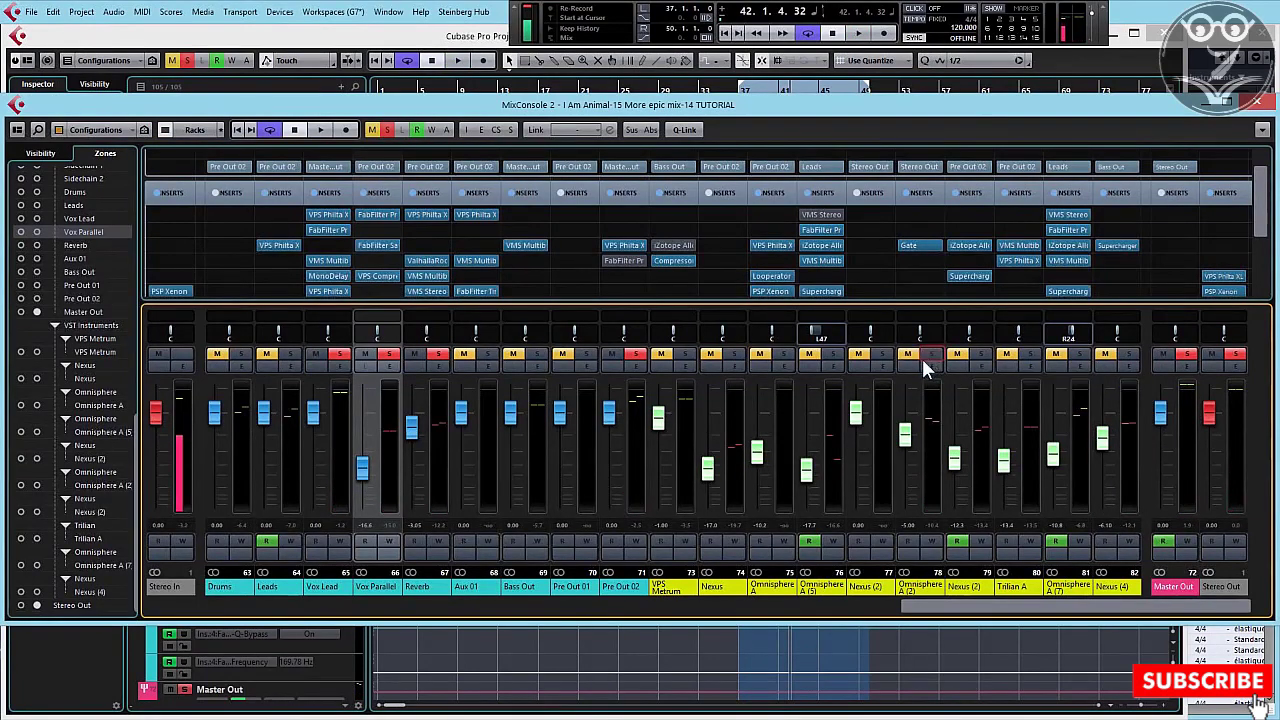
pyautogui.click(340, 354)
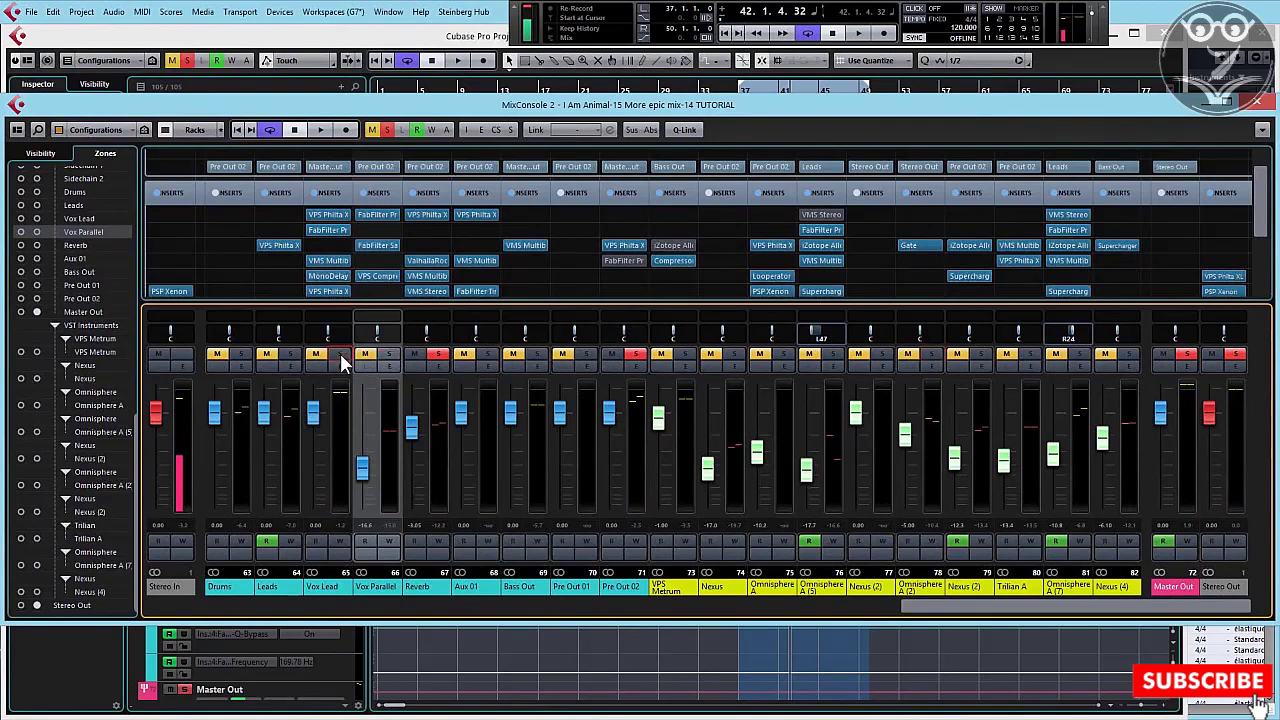
pyautogui.click(633, 357)
pyautogui.click(840, 655)
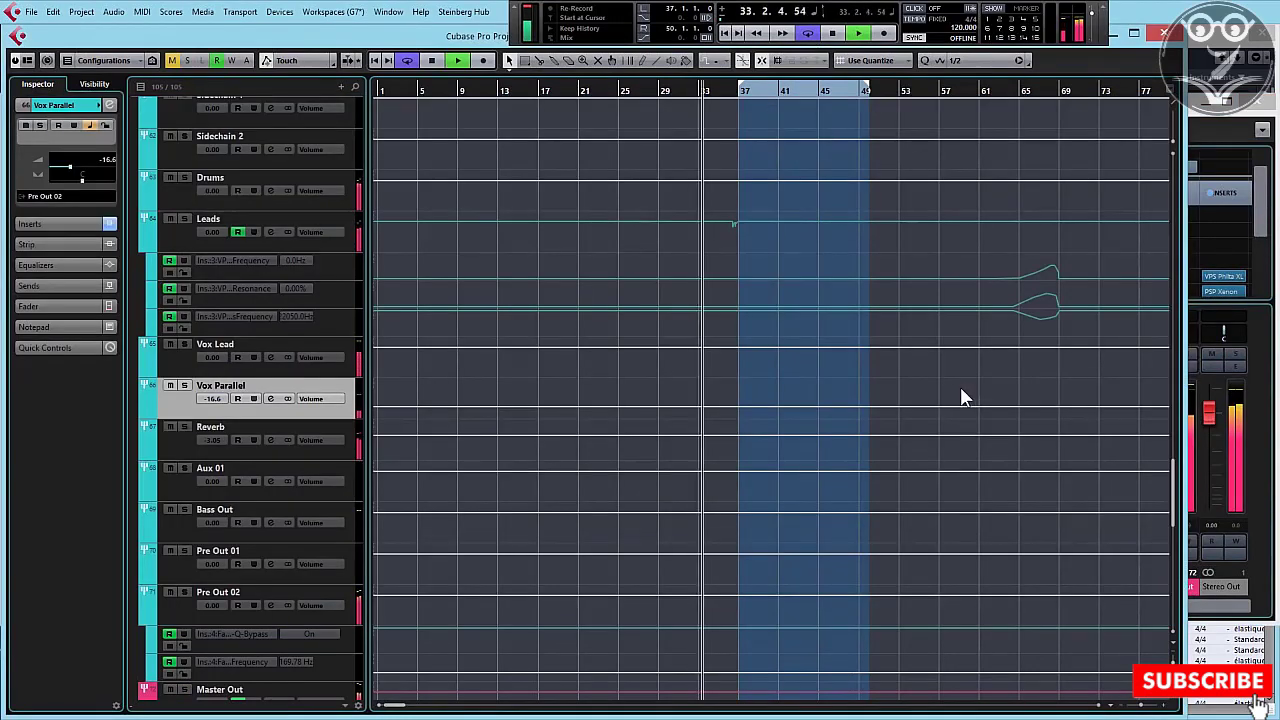
pyautogui.scroll(10, 959, 385)
pyautogui.scroll(-20, 959, 385)
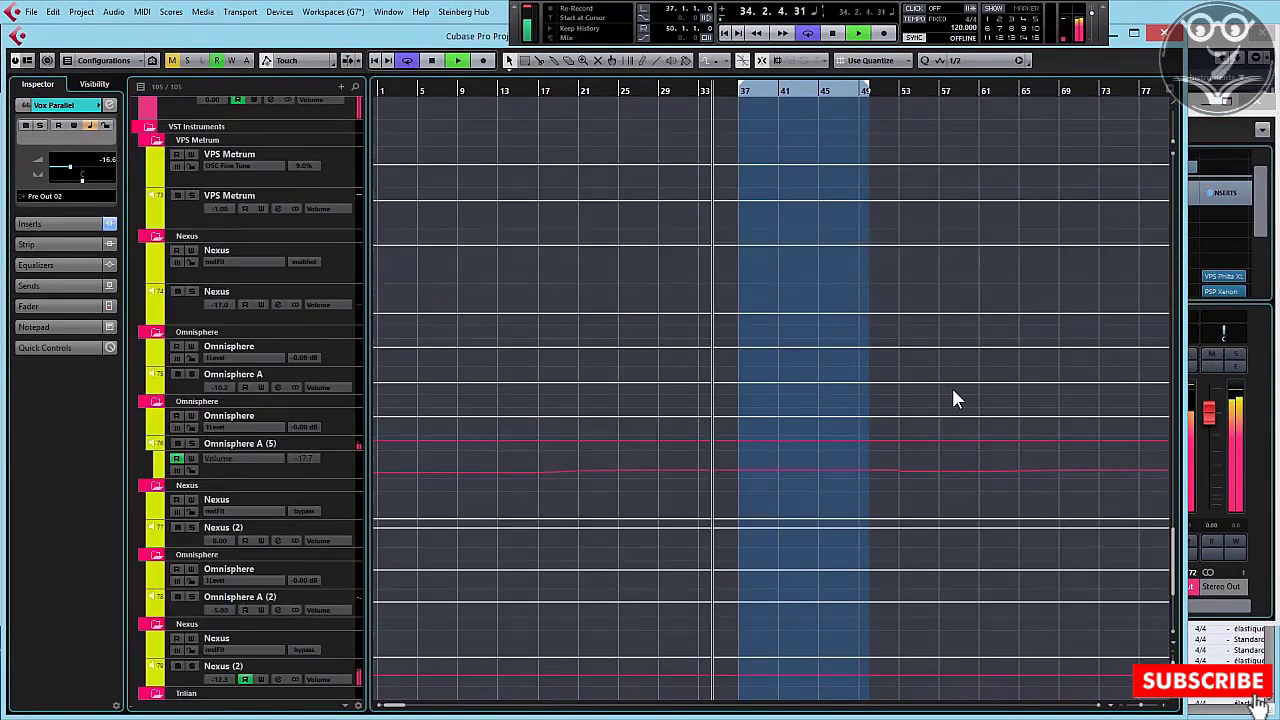
pyautogui.scroll(15, 950, 387)
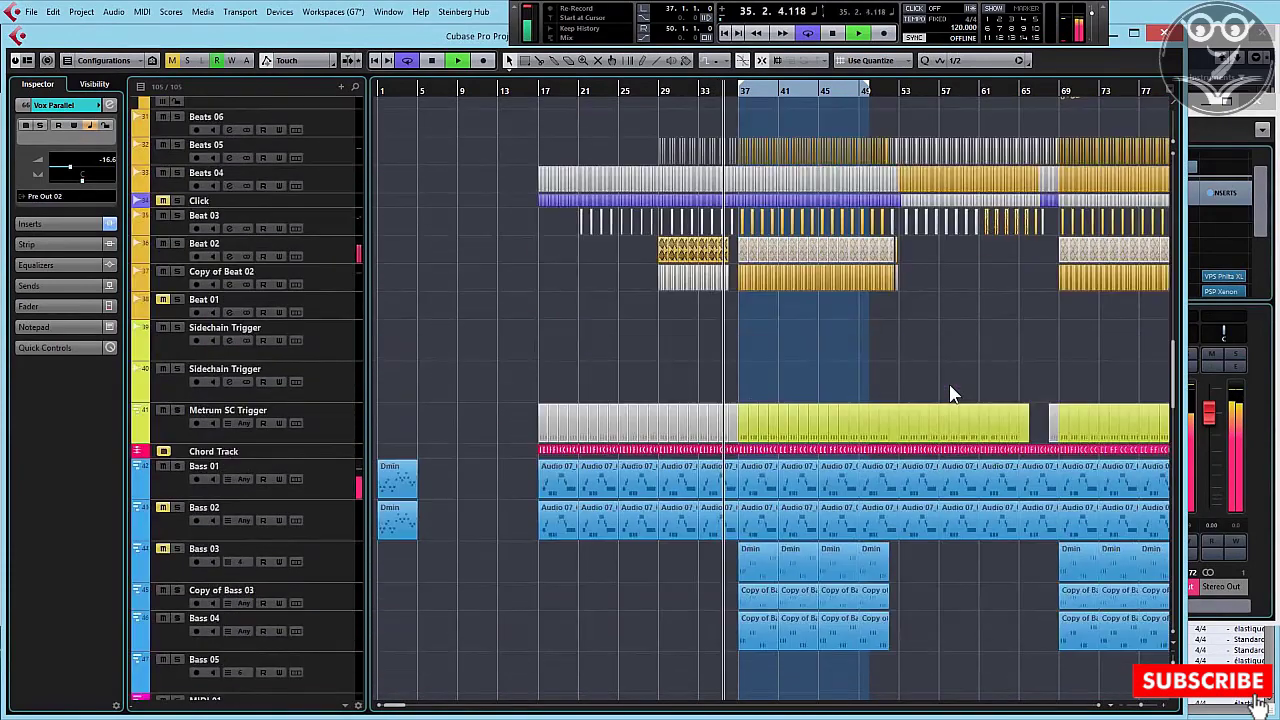
pyautogui.scroll(20, 949, 385)
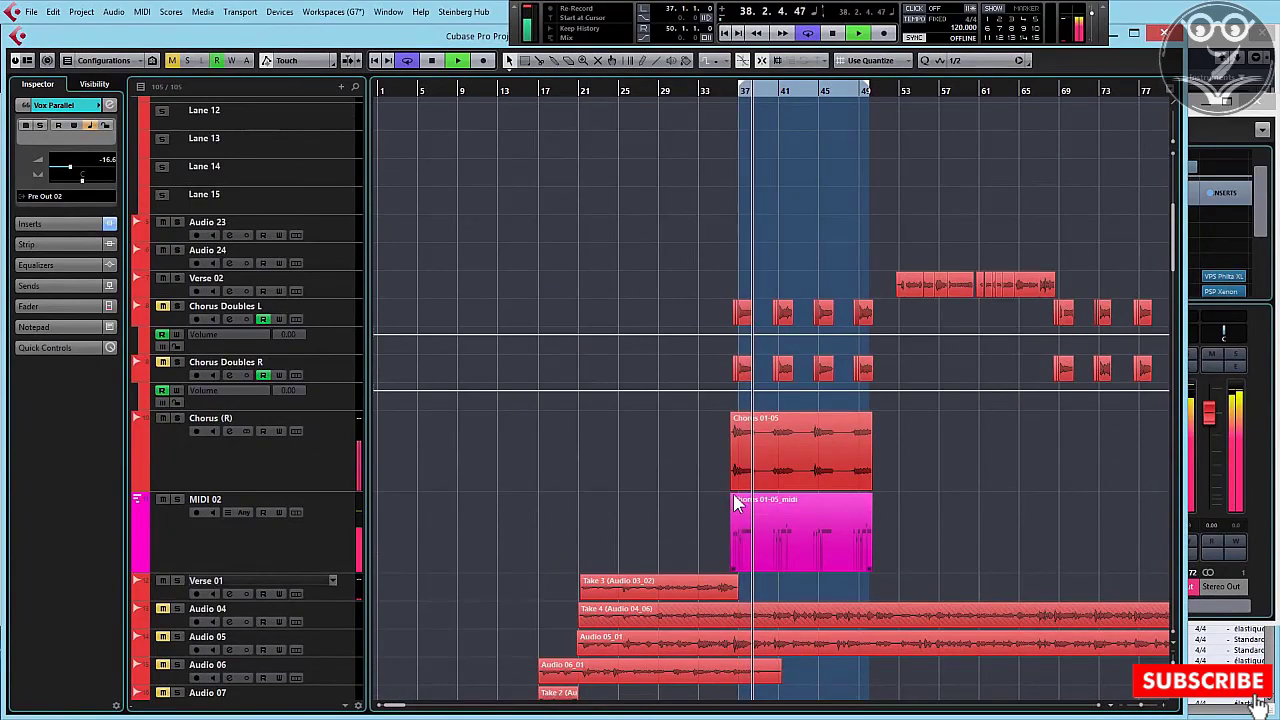
# Open the Omnisphere instrument behind Omnisphere A (2) and browse its Human Voices patches
pyautogui.press('F3')
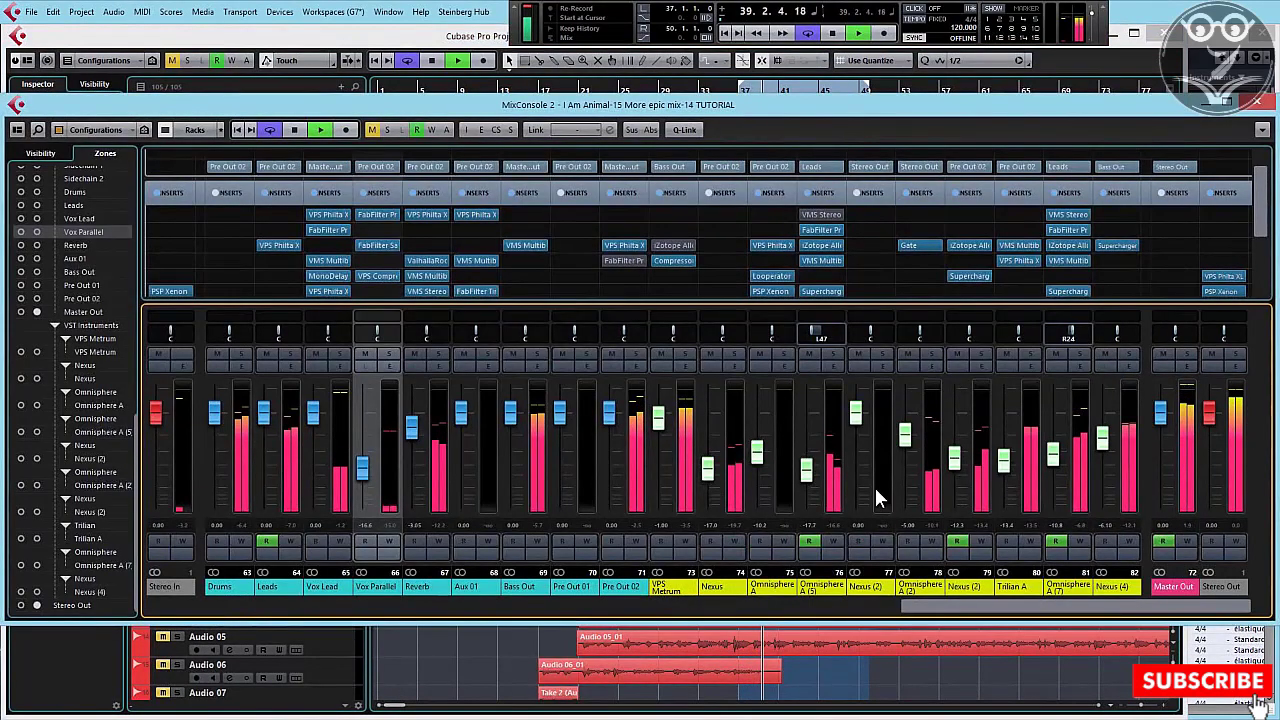
pyautogui.click(931, 364)
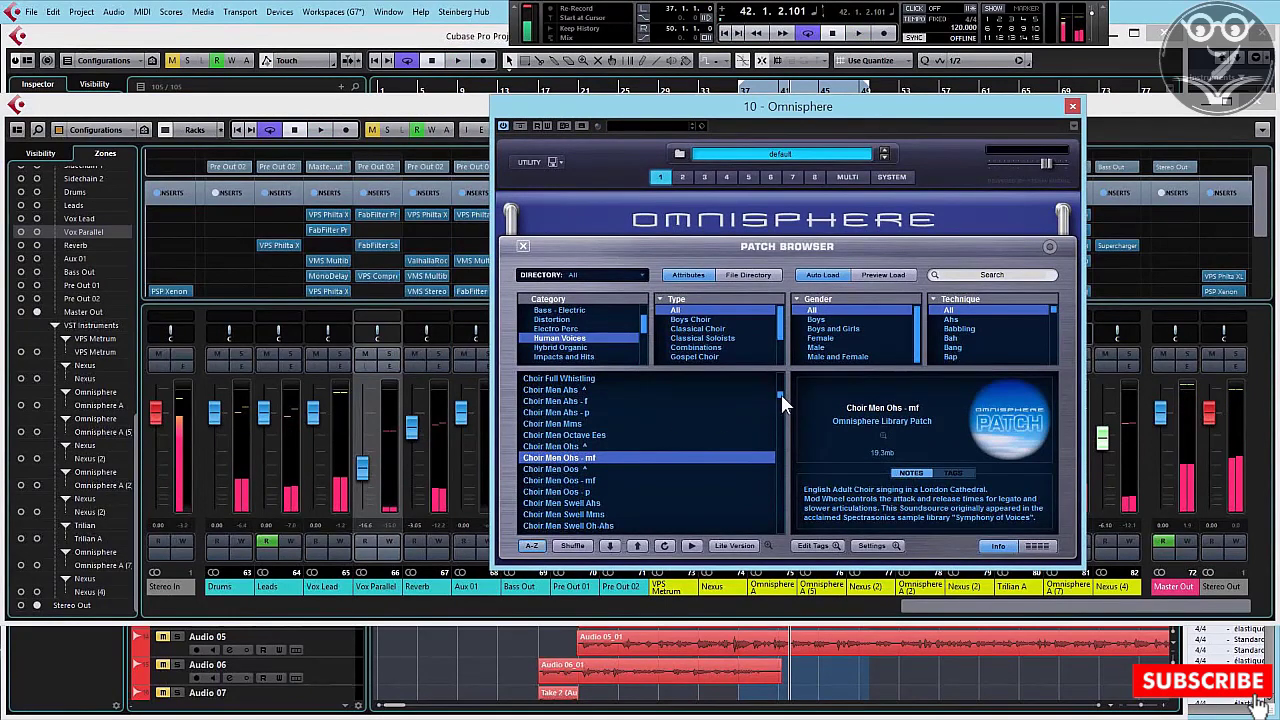
pyautogui.scroll(-4, 781, 395)
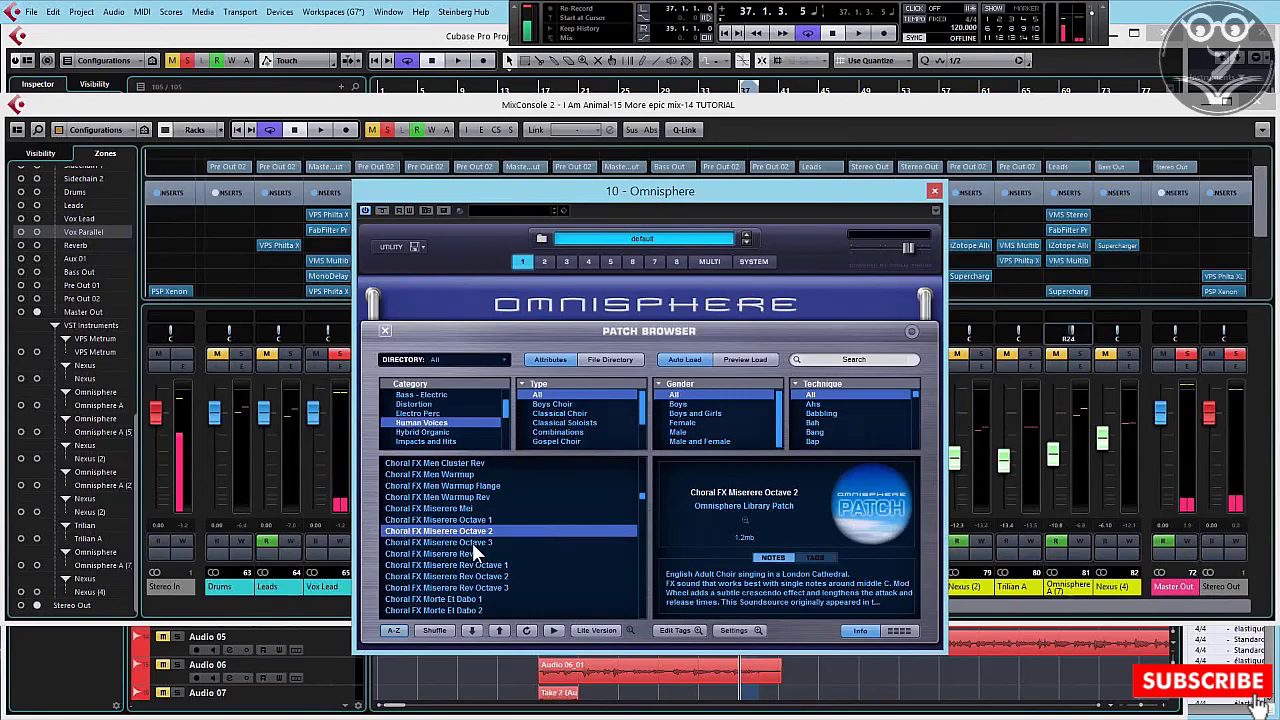
# Audition the Chordal Choir Major ^ and Chordal Choir Big Major patches over the looped chorus
pyautogui.press('space')
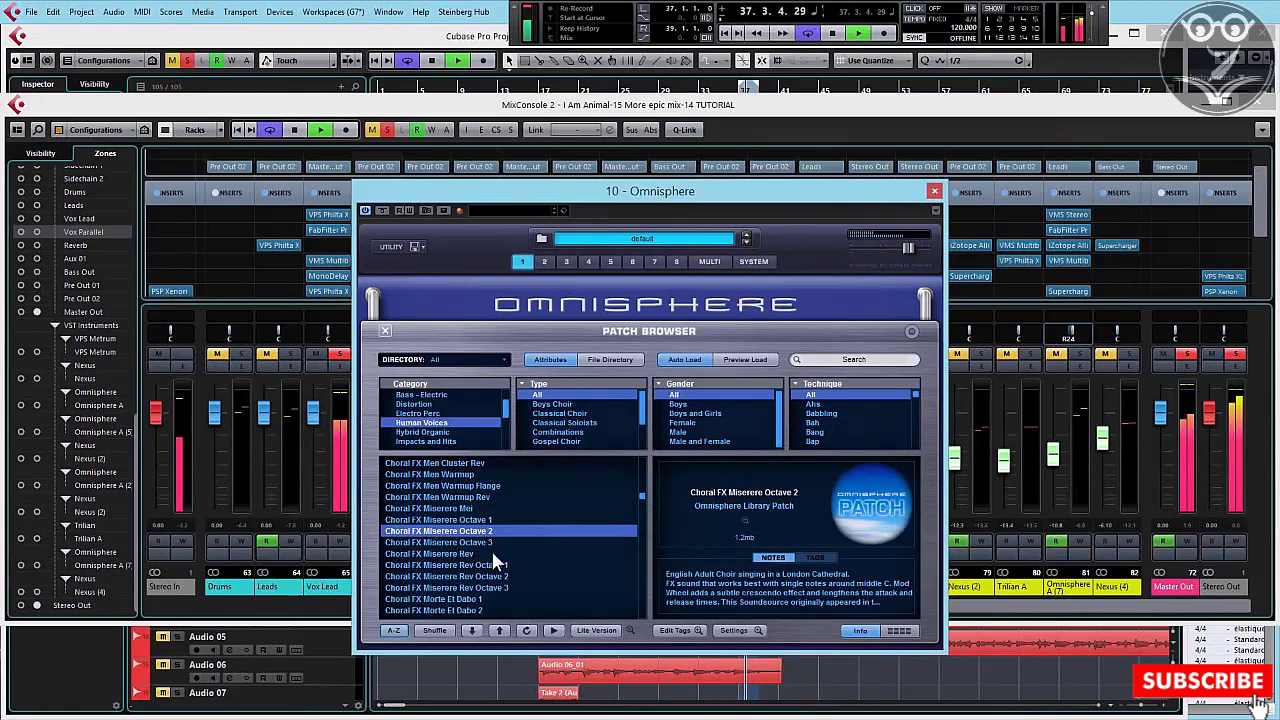
pyautogui.click(534, 584)
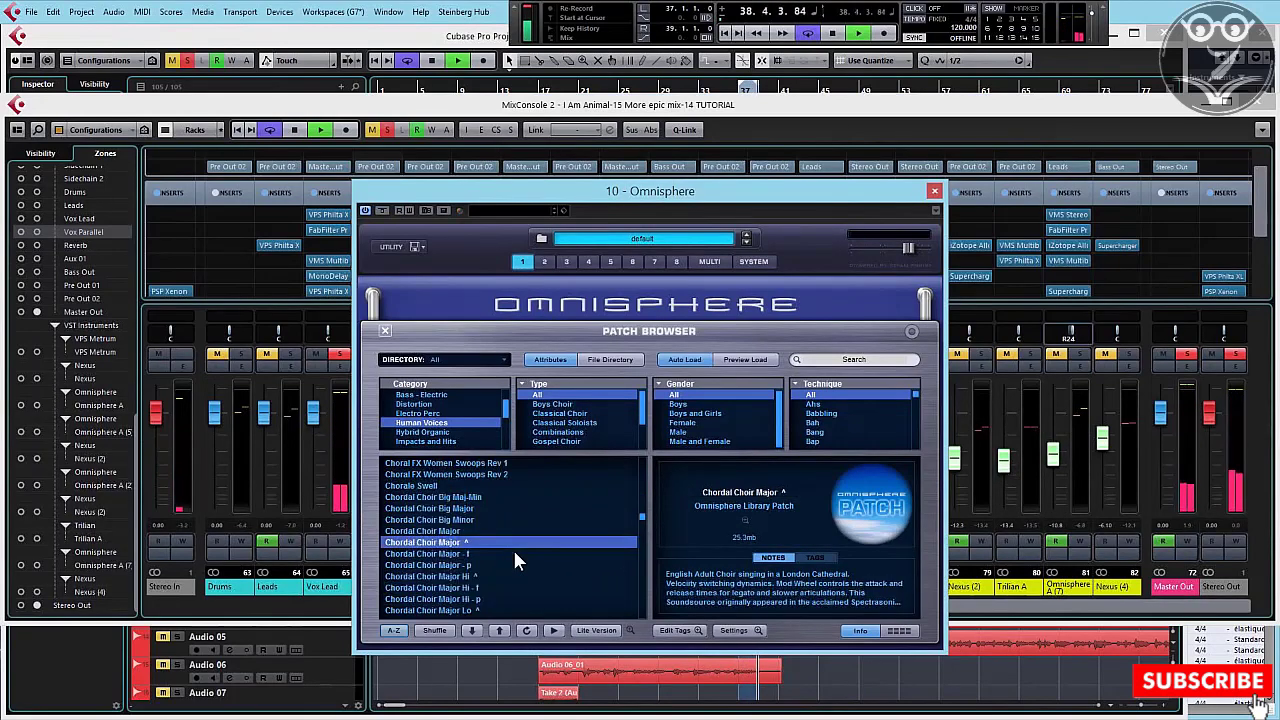
pyautogui.press('space')
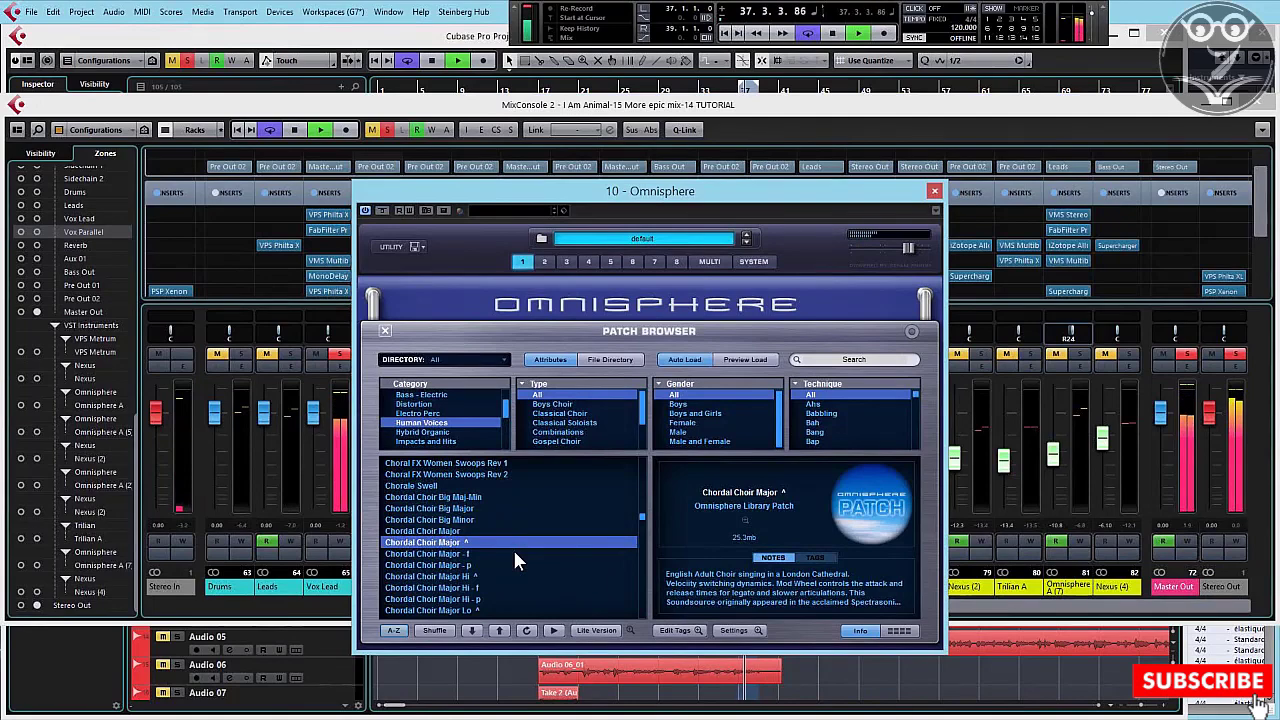
pyautogui.press('space')
pyautogui.click(606, 510)
pyautogui.press('space')
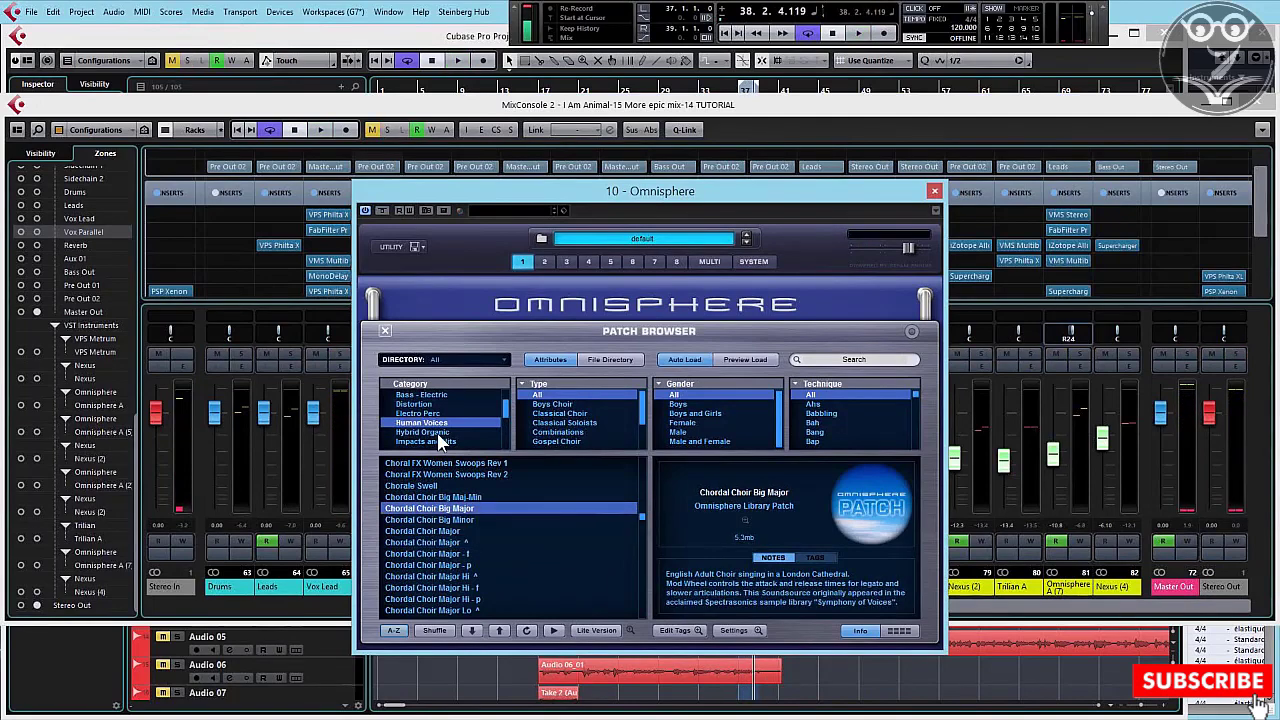
# Switch the patch category to Hybrid Organic and step through its patches from Aerophonics to Amazonia Sunrise
pyautogui.click(437, 433)
pyautogui.click(441, 497)
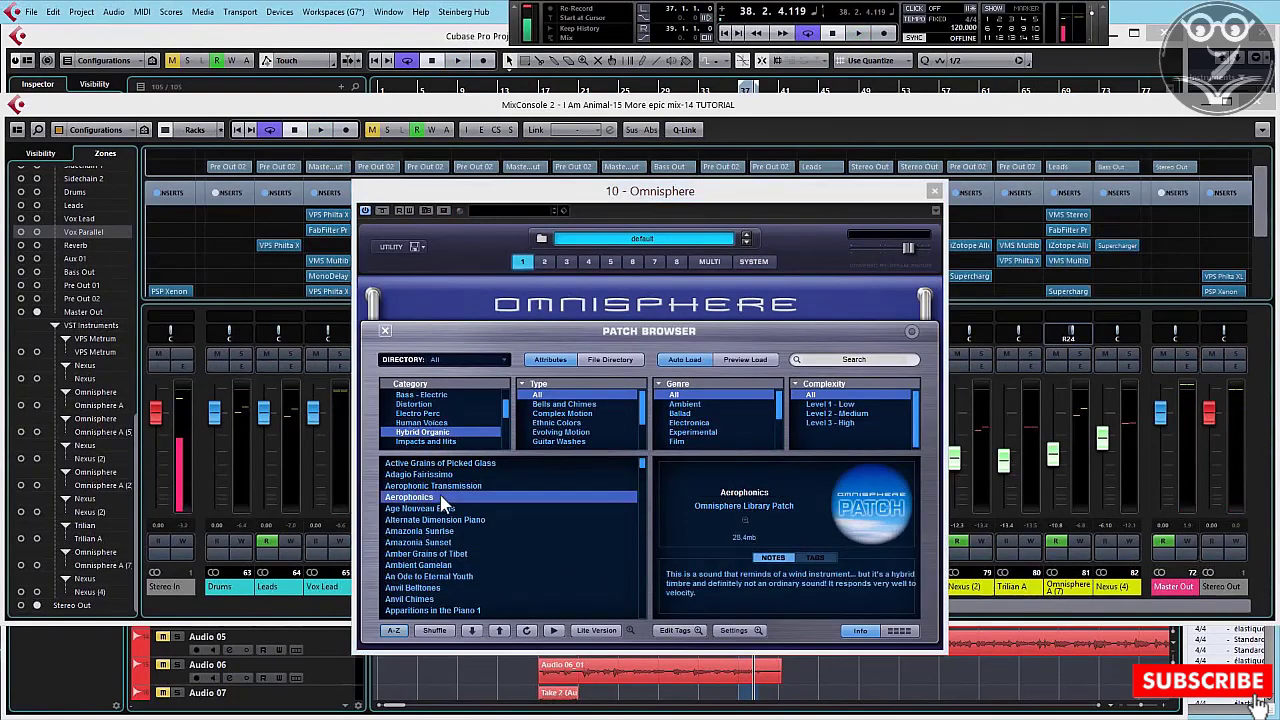
pyautogui.click(1270, 717)
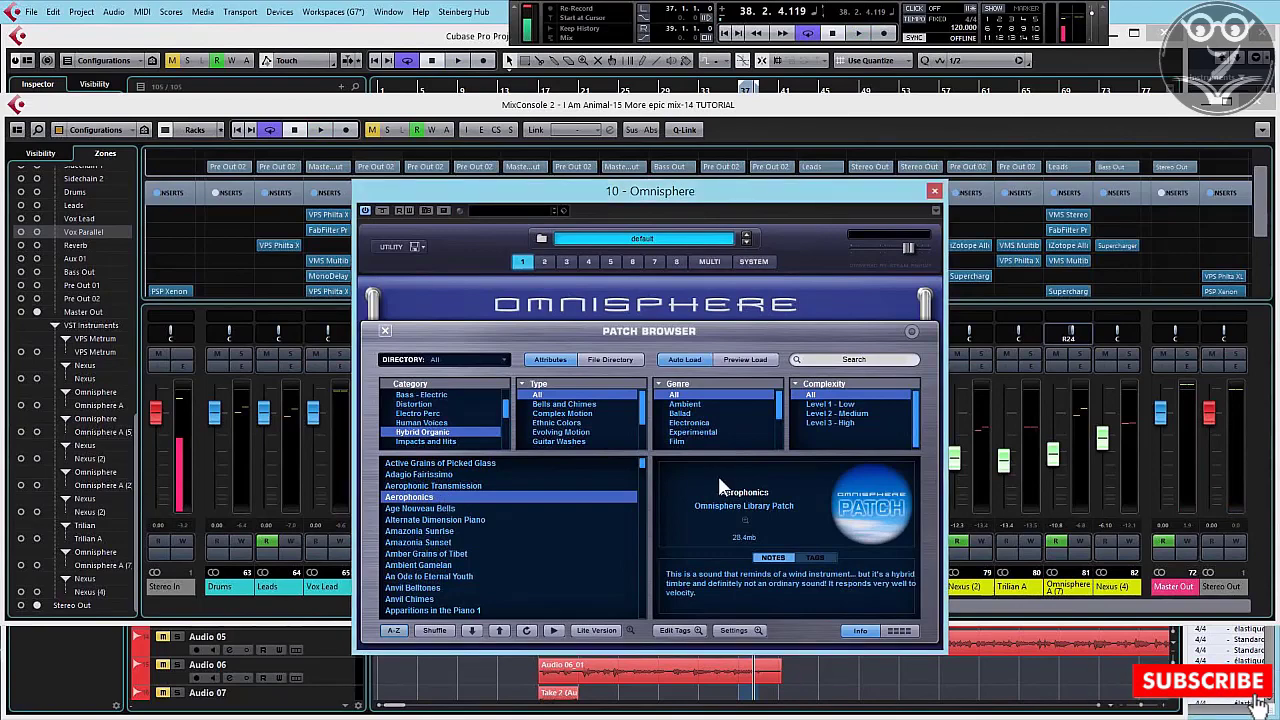
pyautogui.press('Down')
pyautogui.press('Down')
pyautogui.press('Down')
pyautogui.click(842, 670)
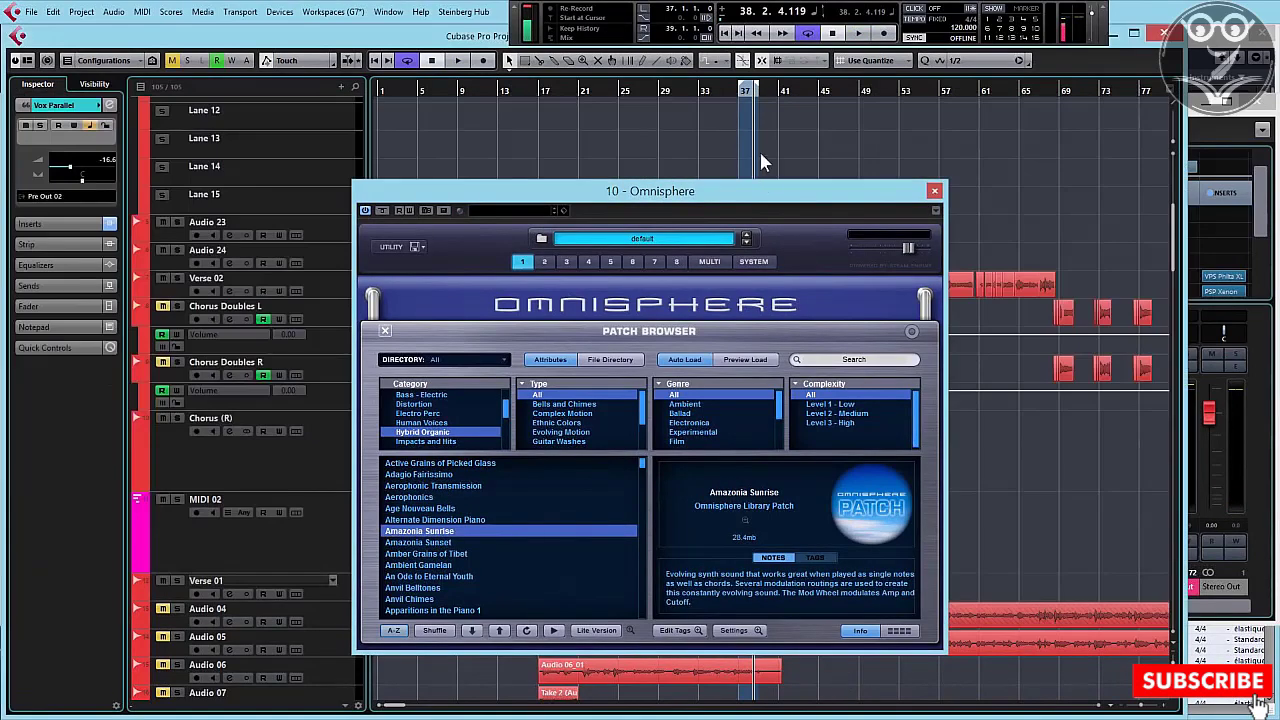
# Audition the Aerophonic Transmission patch over the looped chorus and stop playback
pyautogui.press('space')
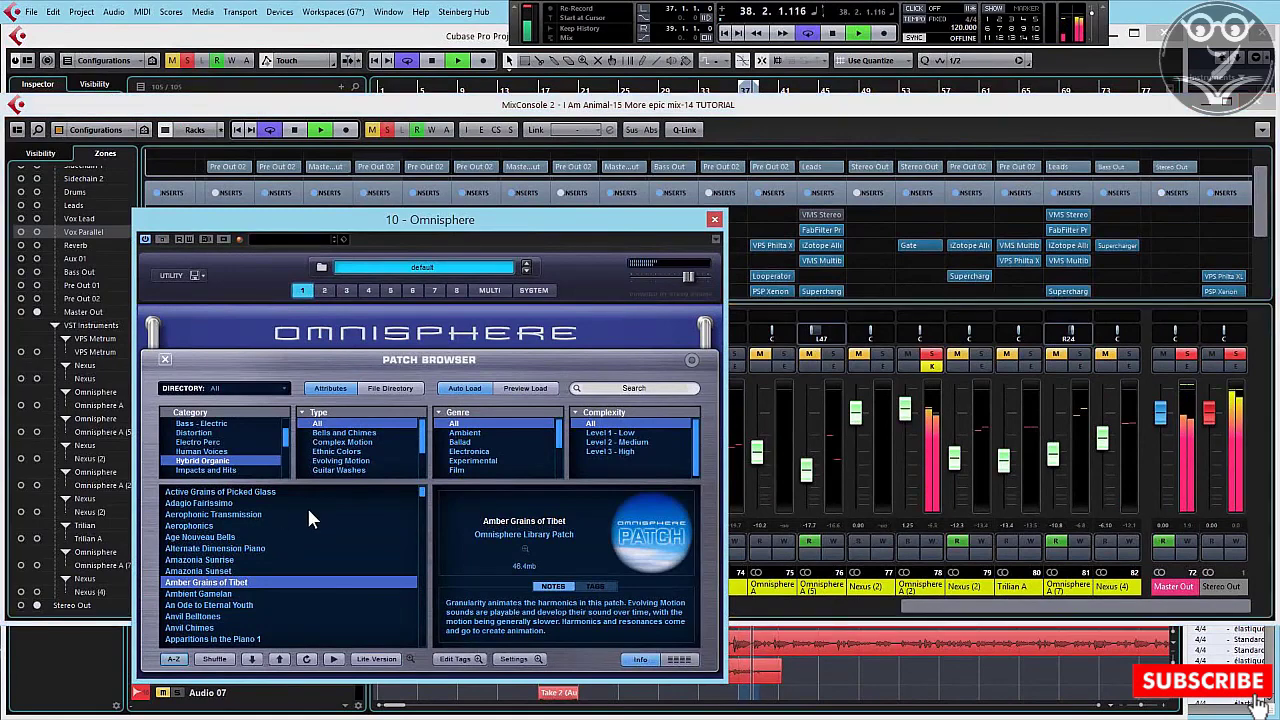
pyautogui.click(290, 514)
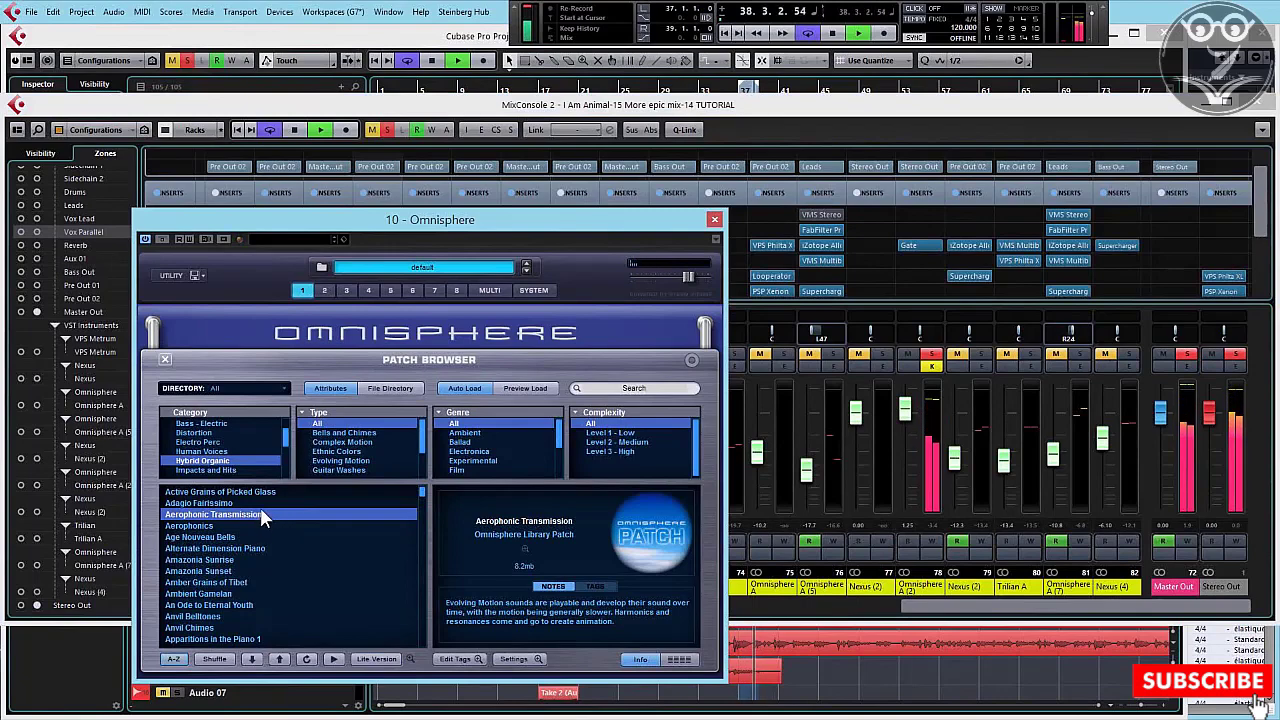
pyautogui.press('space')
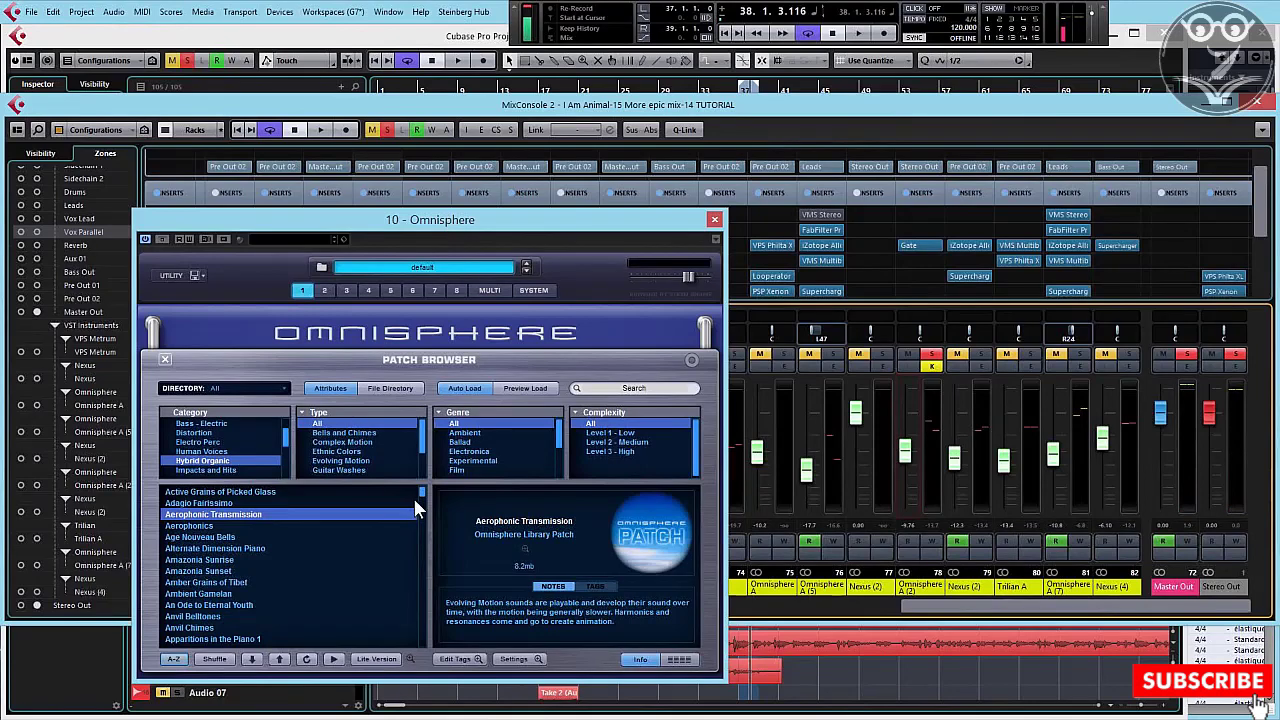
# Load the Beads of Elongated Metal patch and set the Omnisphere A (2) fader to -11.4
pyautogui.moveTo(421, 494); pyautogui.dragTo(421, 509)
pyautogui.click(323, 614)
pyautogui.scroll(-4, 335, 543)
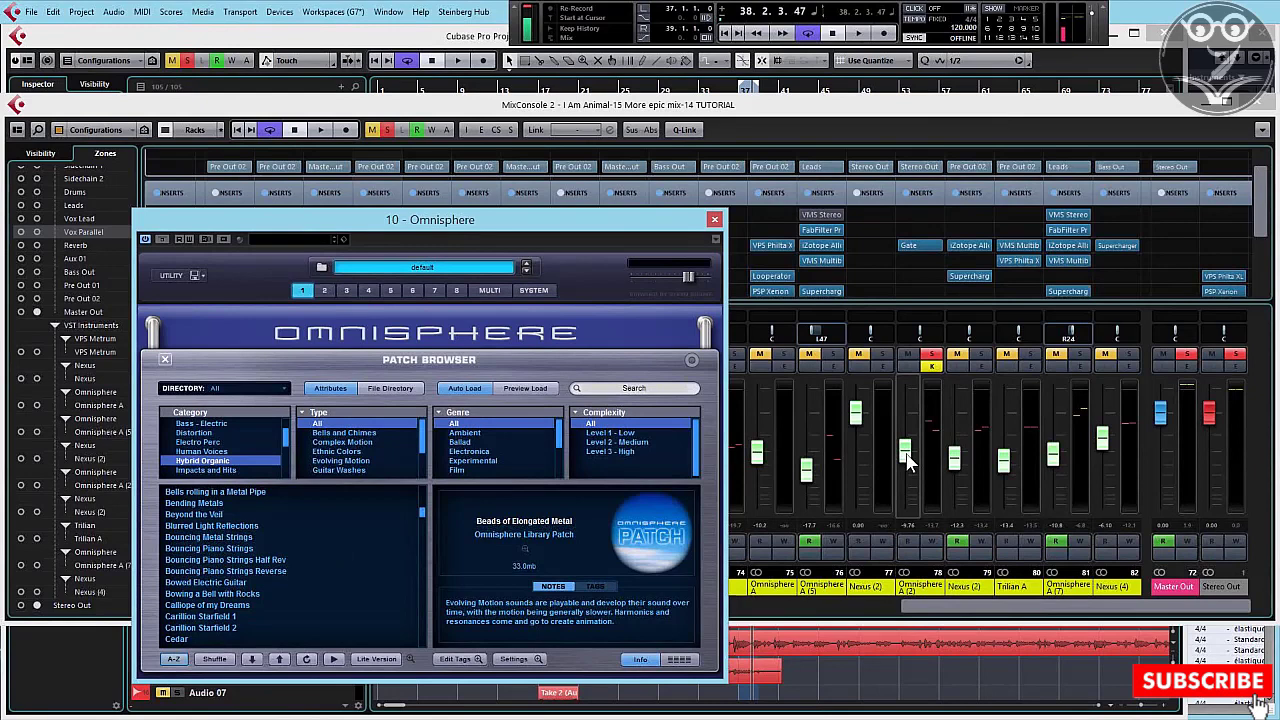
pyautogui.moveTo(907, 458); pyautogui.dragTo(912, 500)
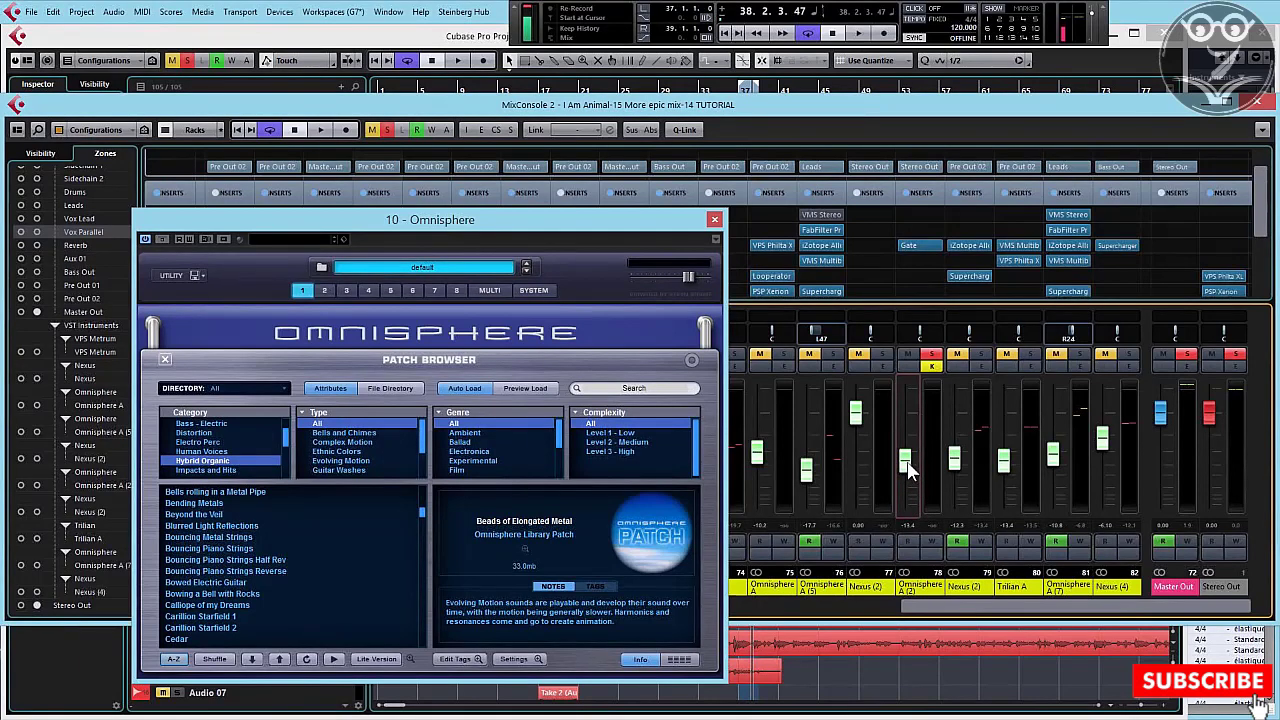
pyautogui.moveTo(909, 470); pyautogui.dragTo(909, 464)
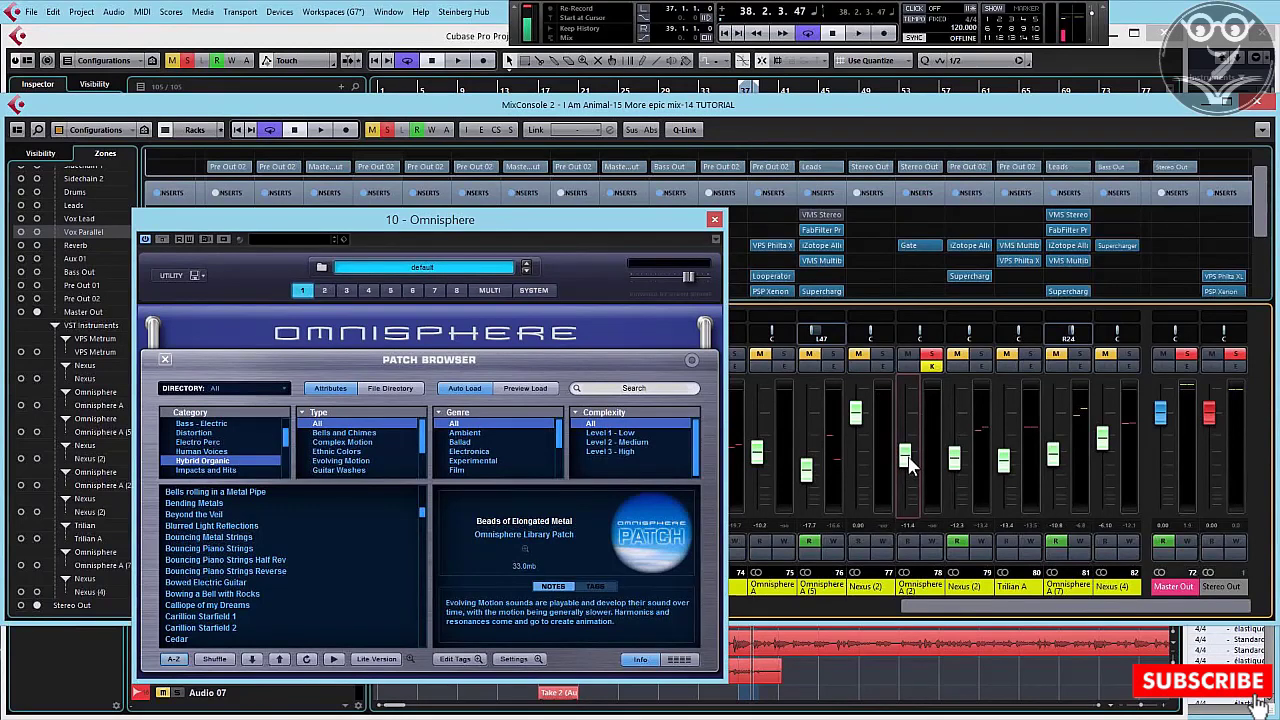